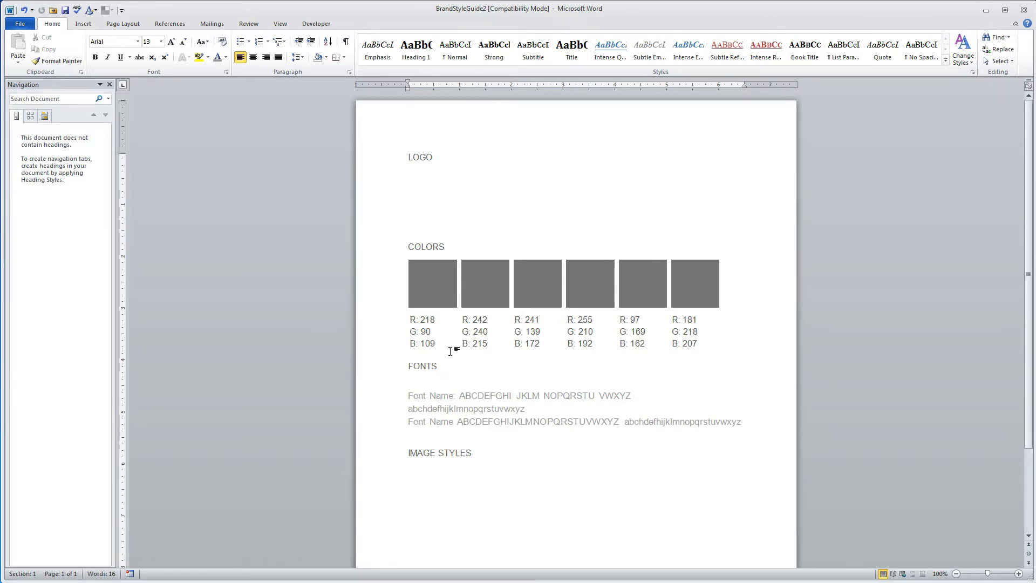
pyautogui.write(':')
pyautogui.press('BackSpace')
pyautogui.write(':')
# Insert the silvia_logo picture into the document.
pyautogui.click(88, 24)
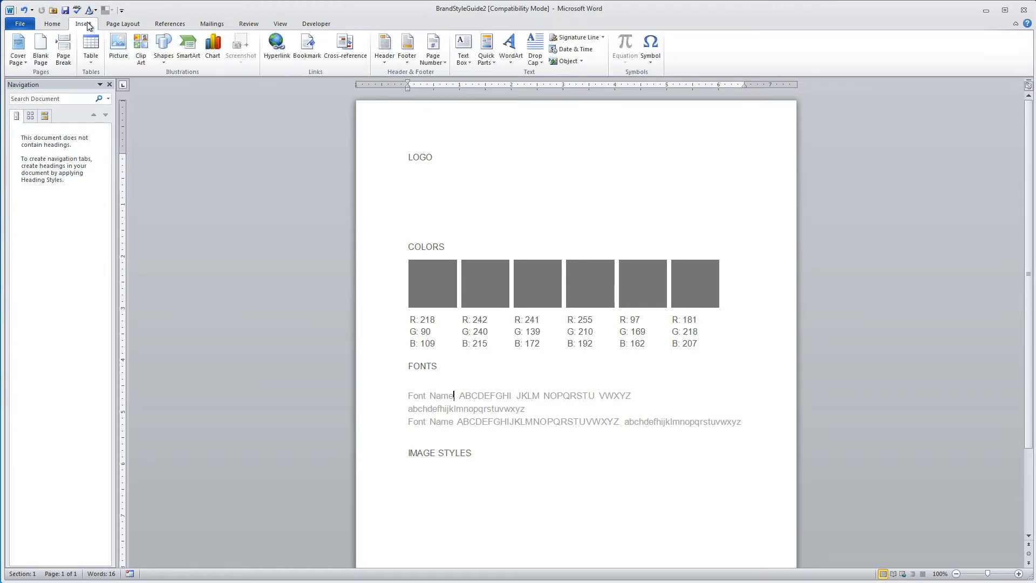
pyautogui.click(120, 51)
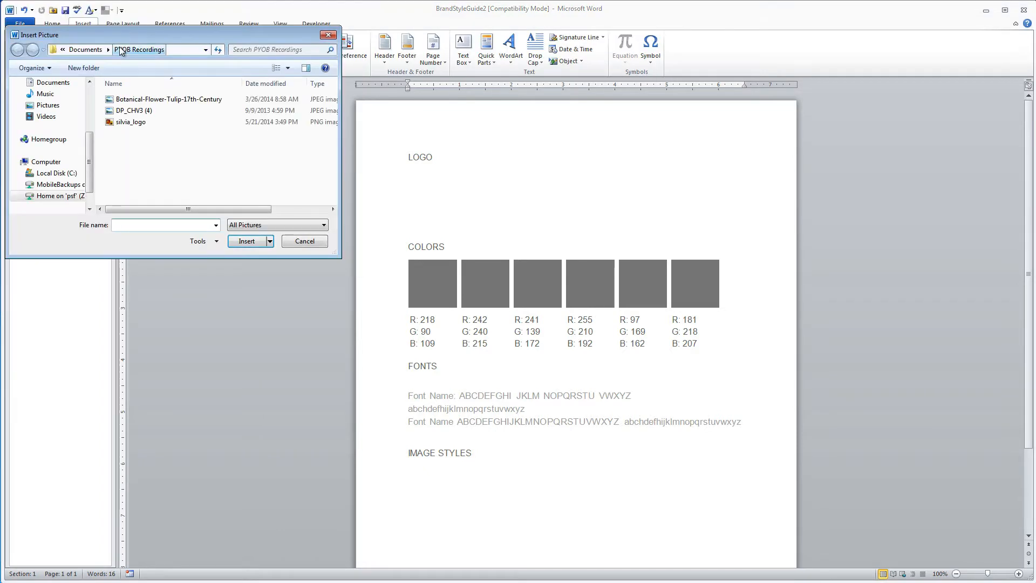
pyautogui.click(132, 123)
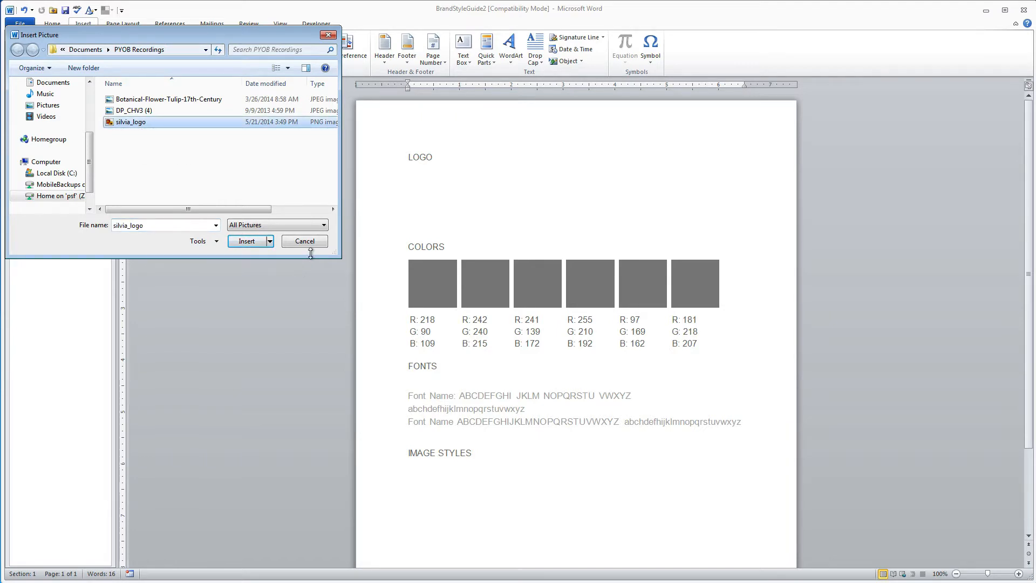
pyautogui.click(248, 241)
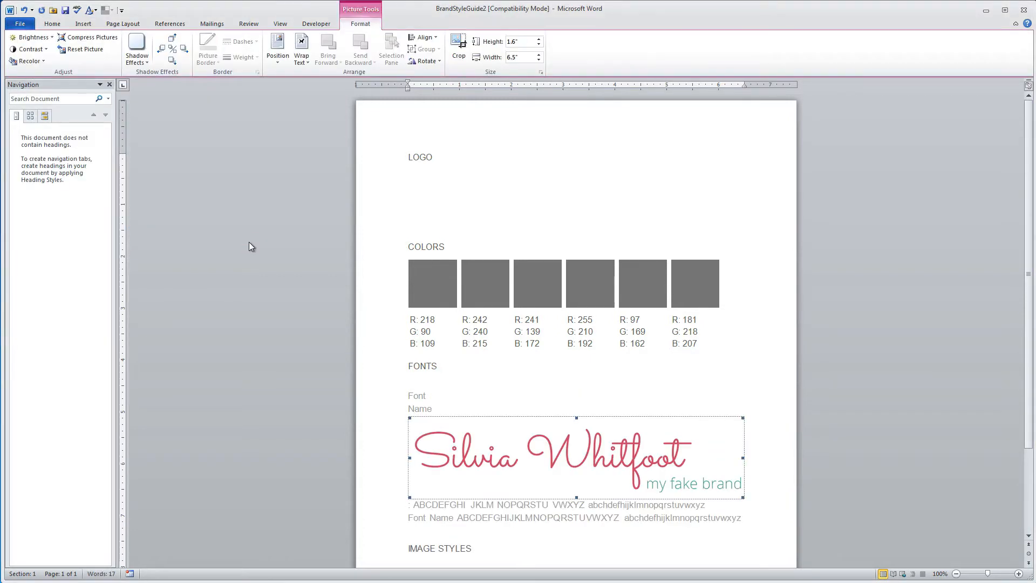
# Move the logo picture under the LOGO heading and shrink it proportionally to about 0.95" high by 3.83" wide.
pyautogui.moveTo(485, 463); pyautogui.dragTo(469, 179)
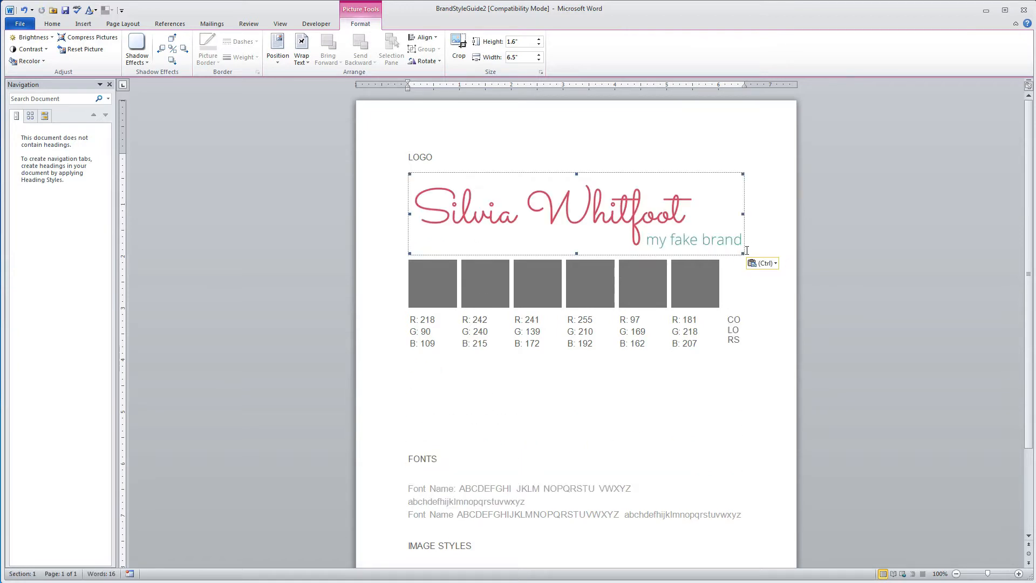
pyautogui.moveTo(743, 252); pyautogui.dragTo(604, 219)
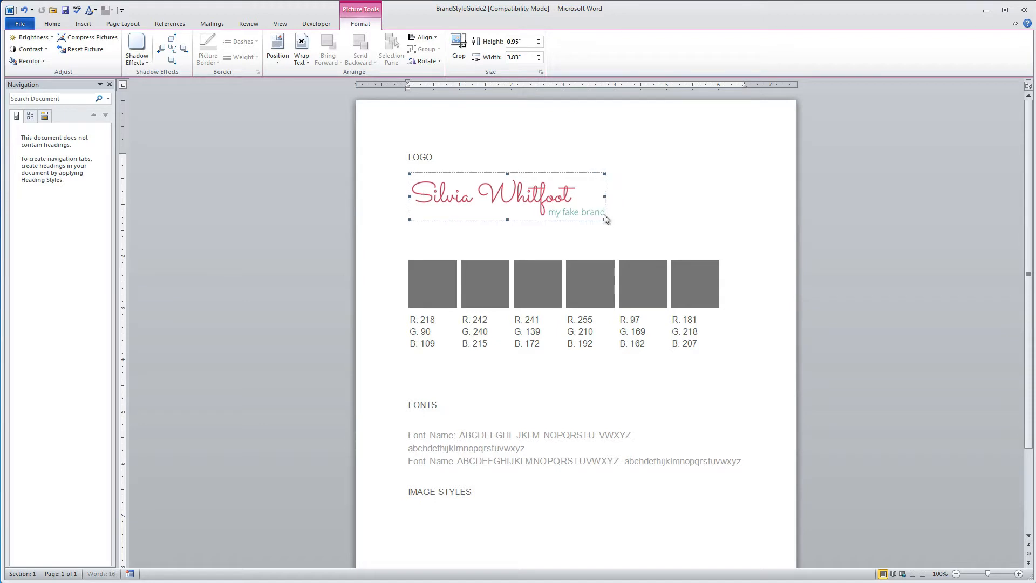
pyautogui.click(498, 191)
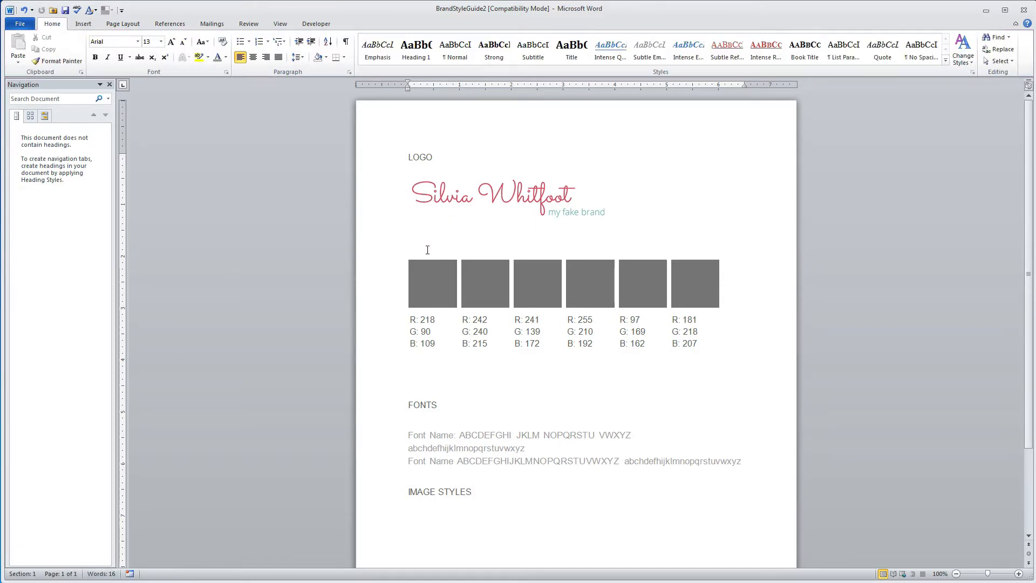
# Remove the blank line between the LOGO heading and the logo, and place the COLORS heading back above the gray squares.
pyautogui.click(451, 157)
pyautogui.press('Delete')
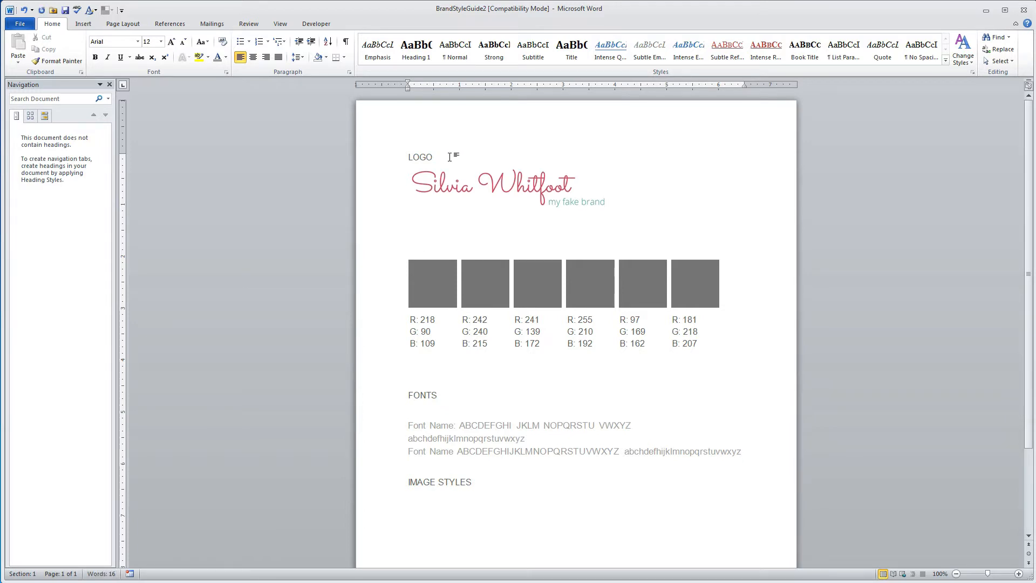
pyautogui.click(414, 248)
pyautogui.write('COLORS')
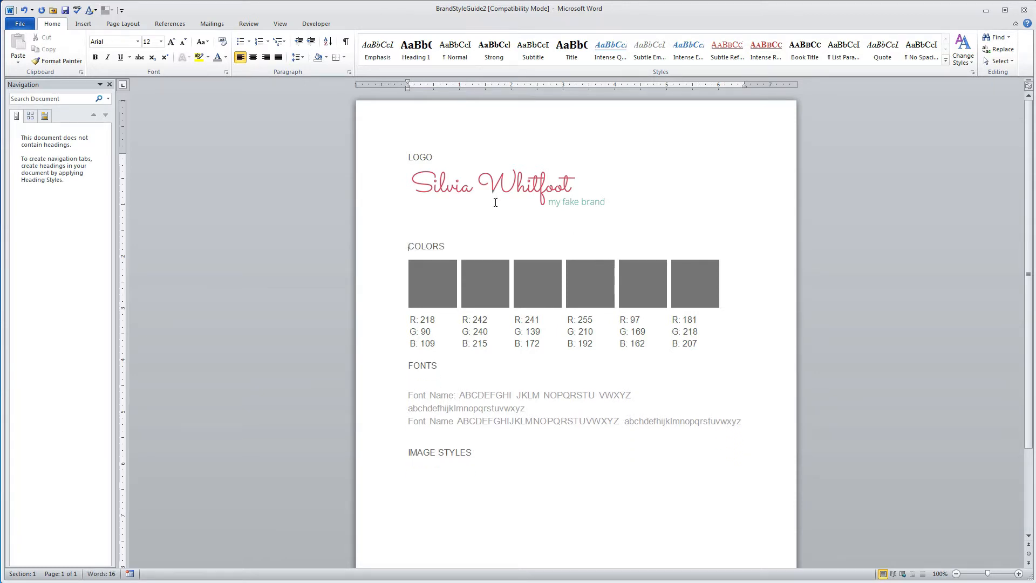
pyautogui.click(441, 191)
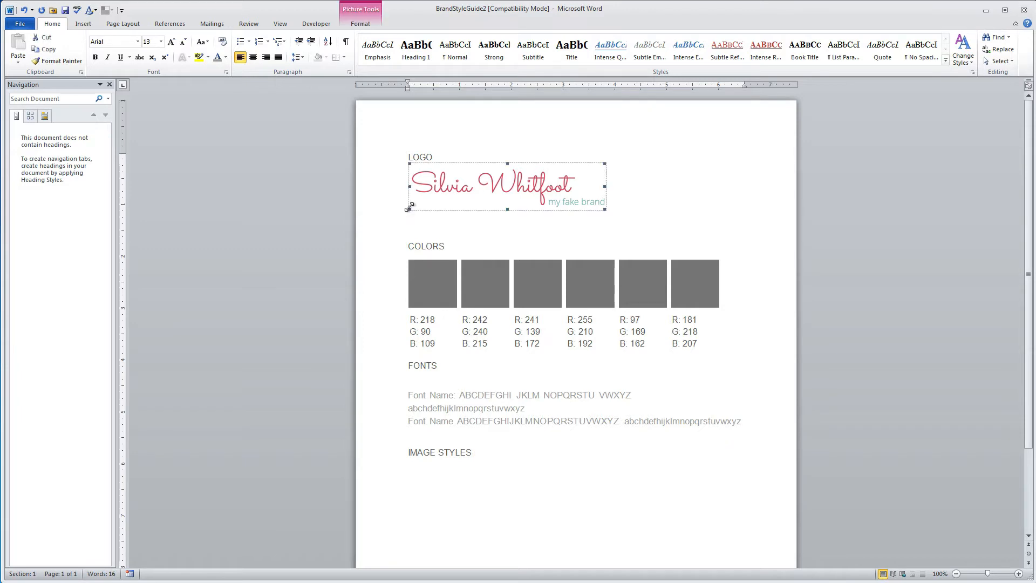
pyautogui.click(421, 247)
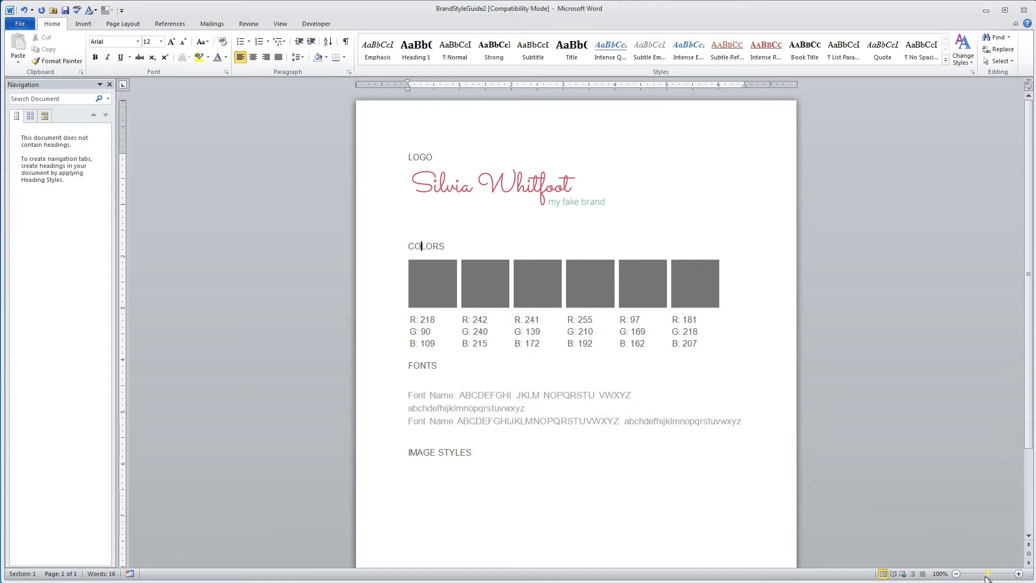
# Examine the RGB values listed in the text boxes beneath the color squares.
pyautogui.moveTo(987, 574); pyautogui.dragTo(992, 575)
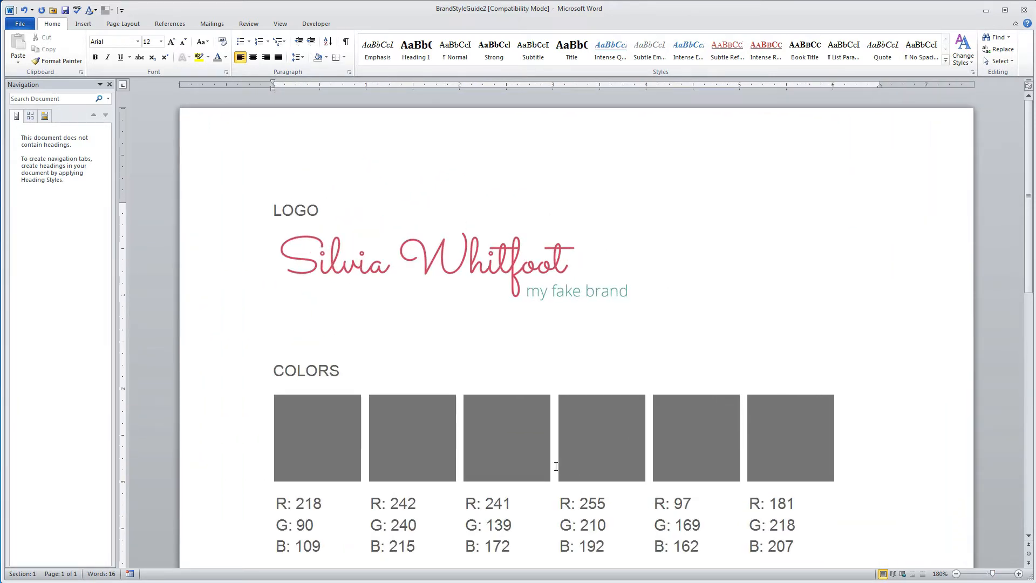
pyautogui.scroll(-2, 558, 464)
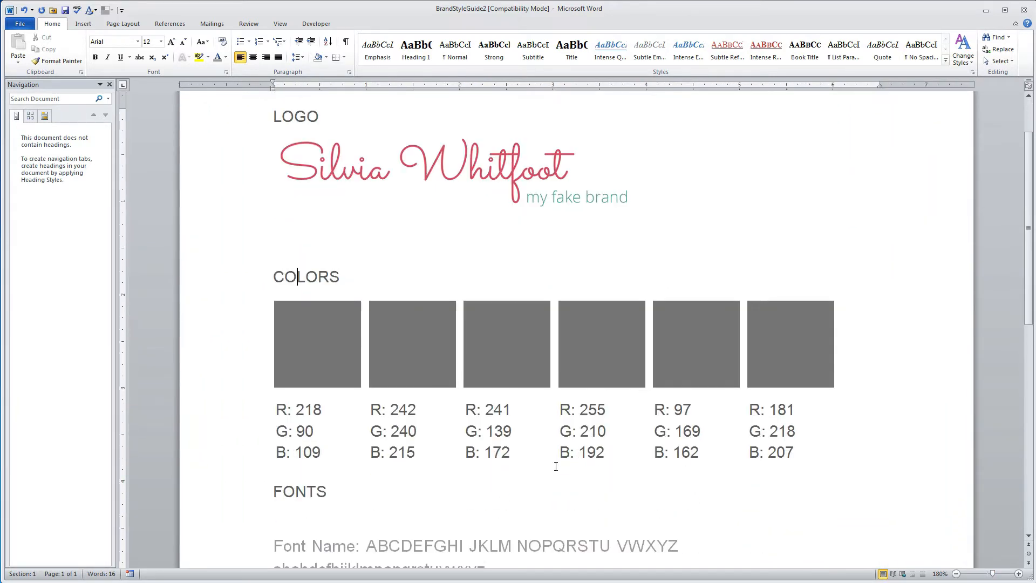
pyautogui.click(313, 440)
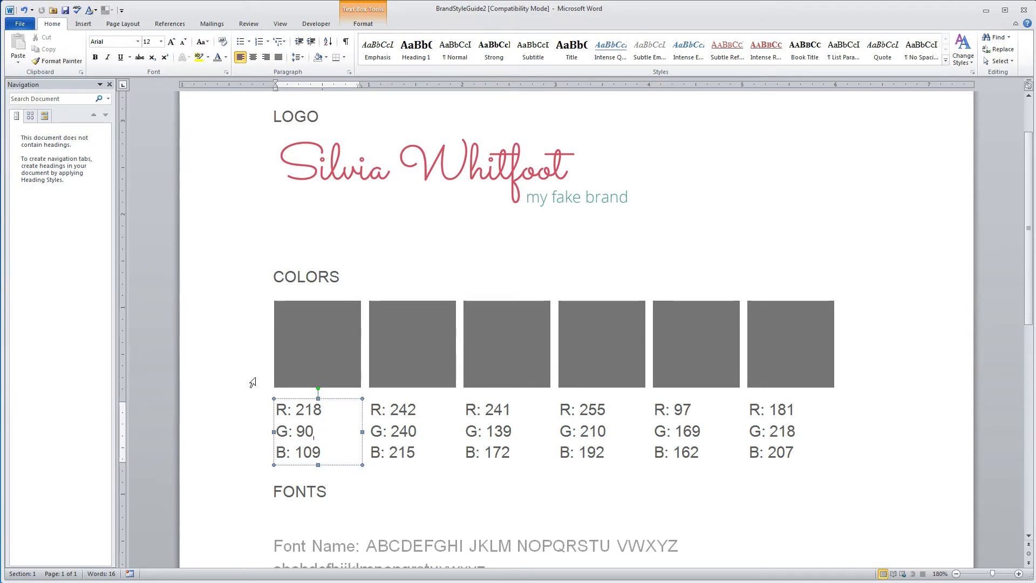
pyautogui.click(372, 431)
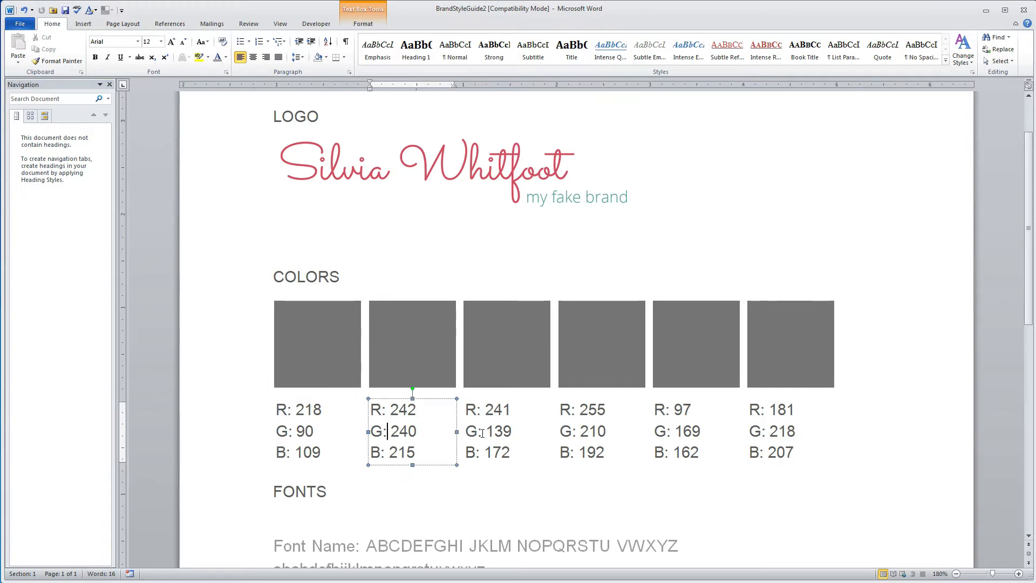
pyautogui.click(470, 431)
pyautogui.click(585, 433)
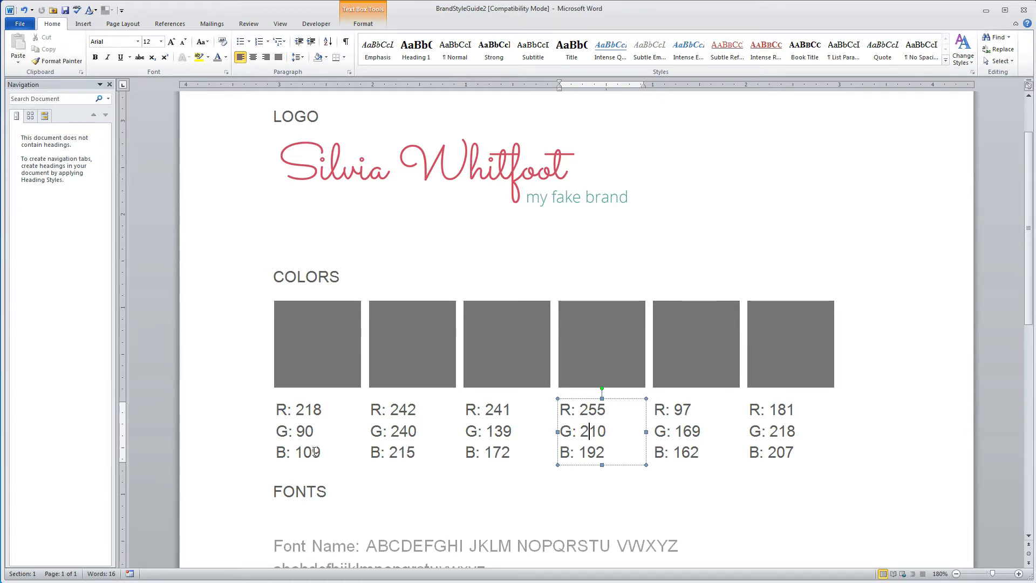
# Open the custom fill color settings for the first square under COLORS and choose the RGB color model.
pyautogui.click(320, 355)
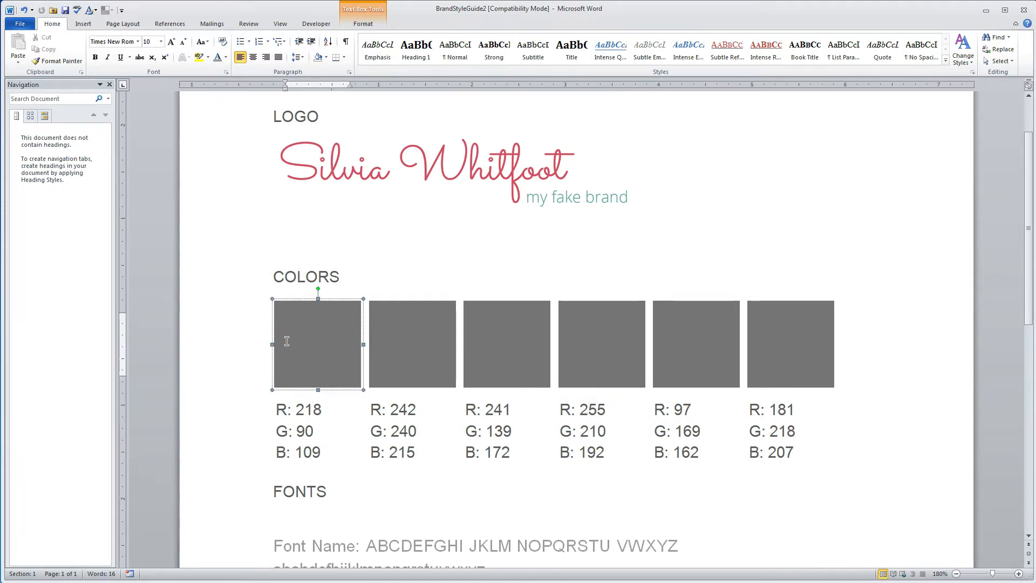
pyautogui.click(369, 14)
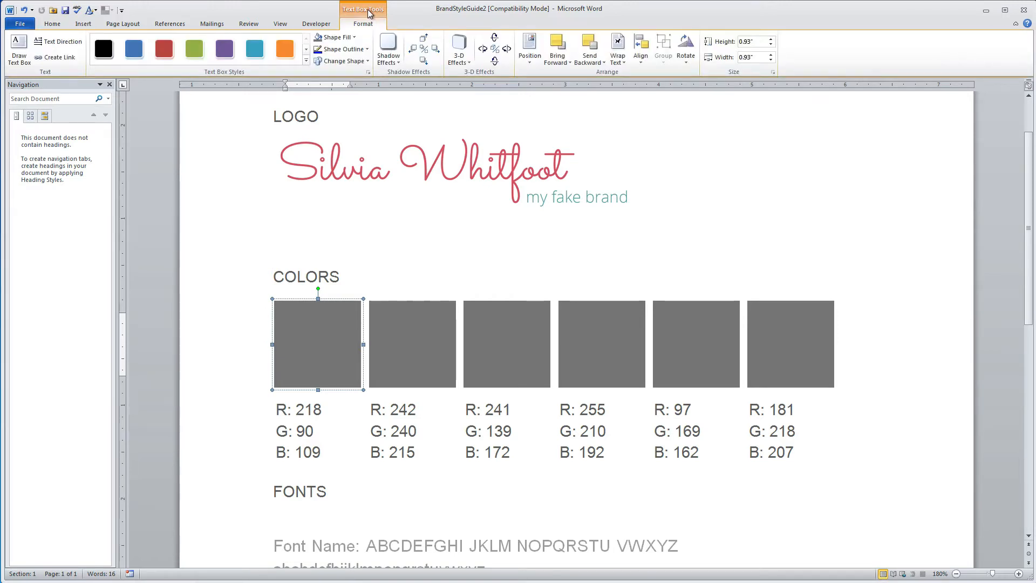
pyautogui.click(355, 38)
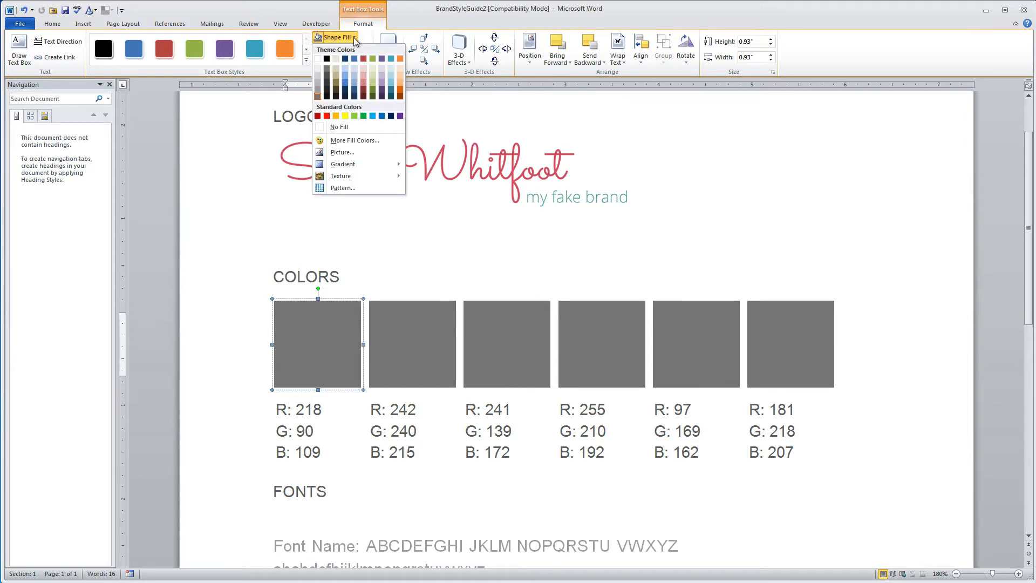
pyautogui.click(358, 141)
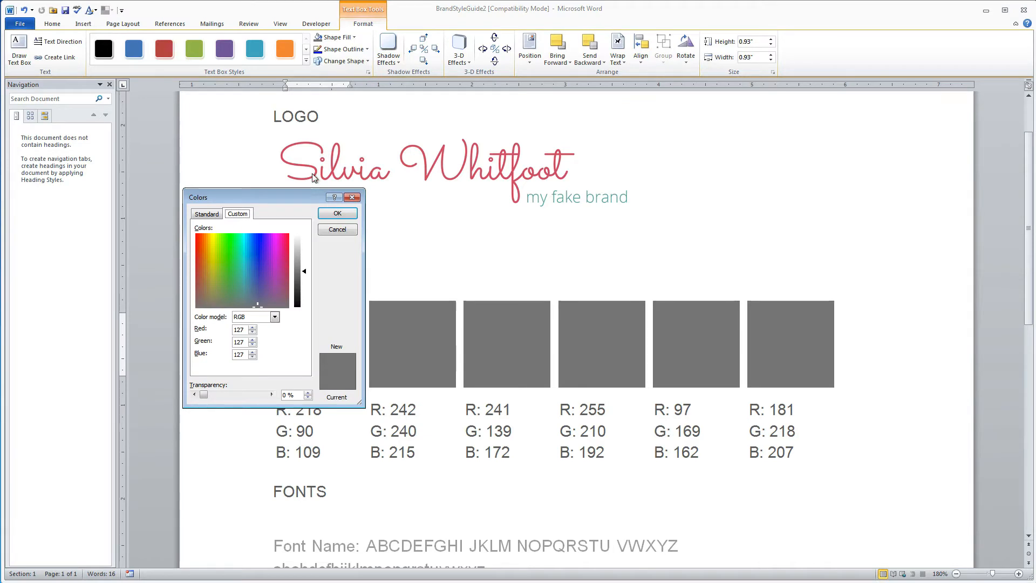
pyautogui.moveTo(287, 197); pyautogui.dragTo(524, 129)
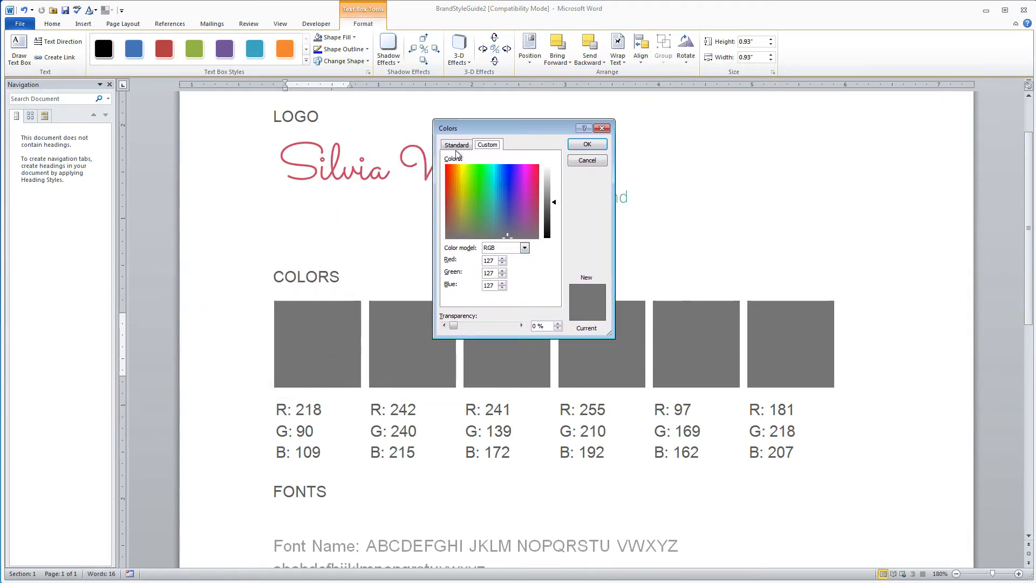
pyautogui.click(525, 248)
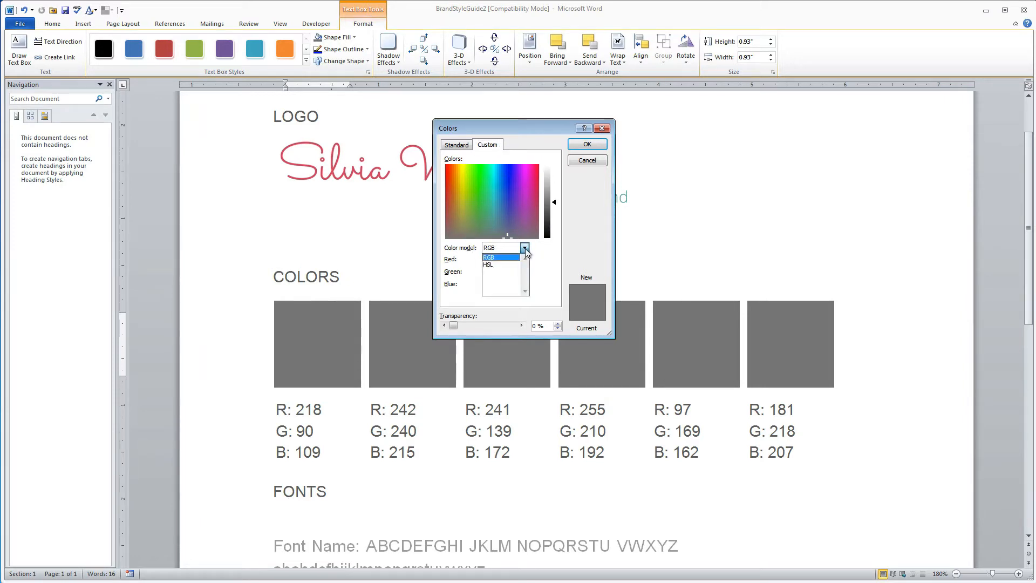
pyautogui.click(501, 260)
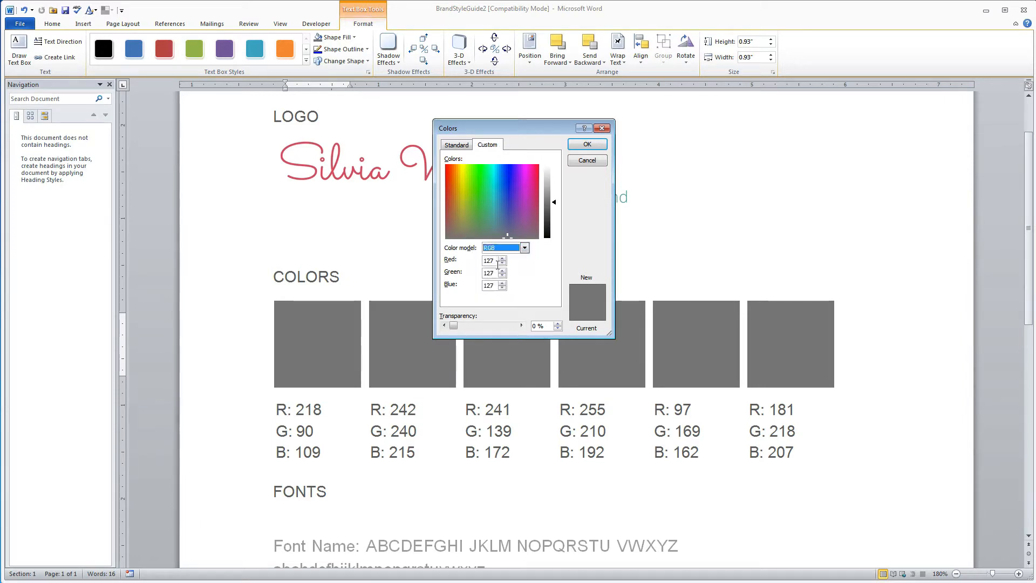
# Fill the first color square with red 218, green 90 and blue 109.
pyautogui.doubleClick(486, 261)
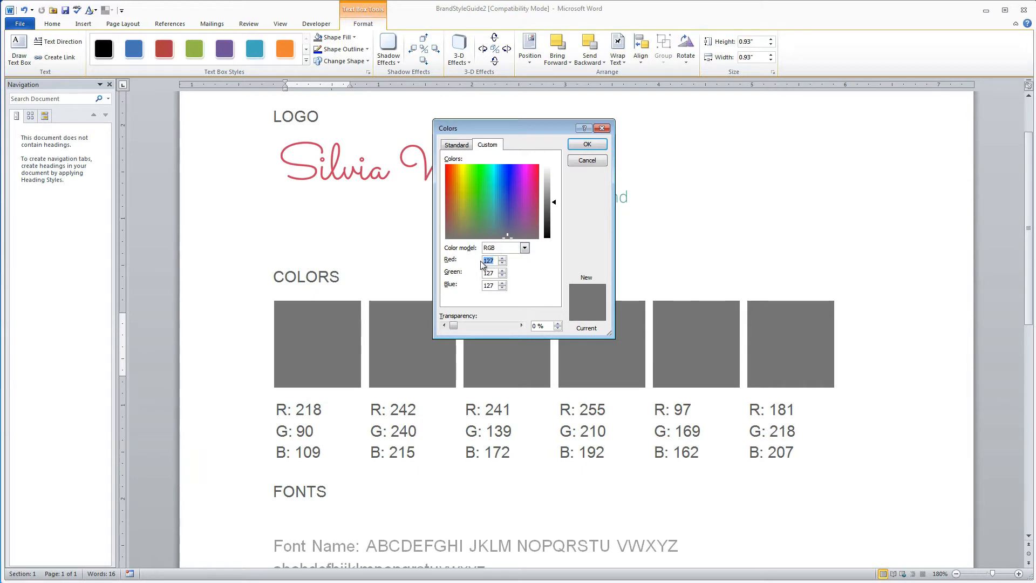
pyautogui.write('21')
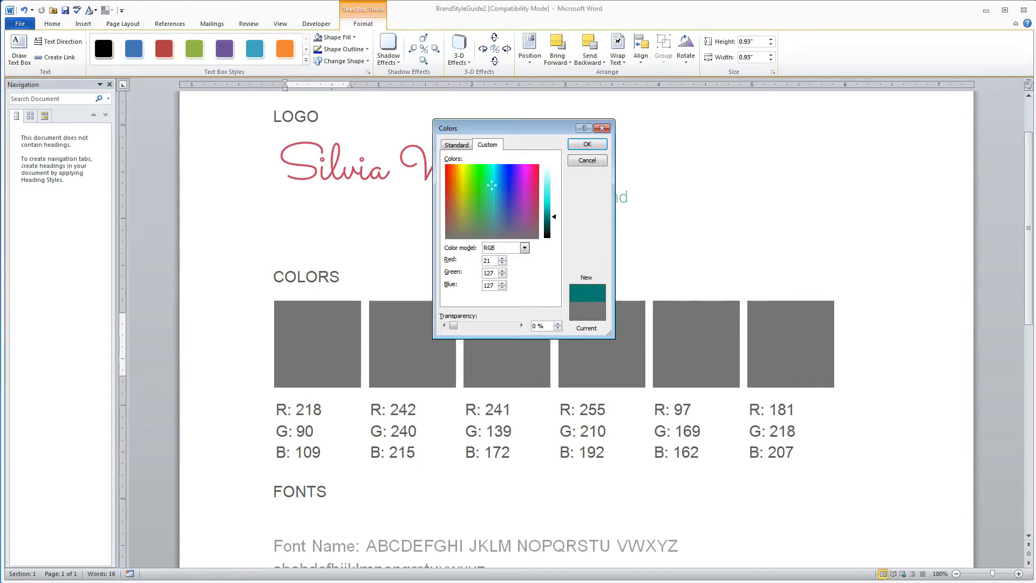
pyautogui.write('8')
pyautogui.press('Tab')
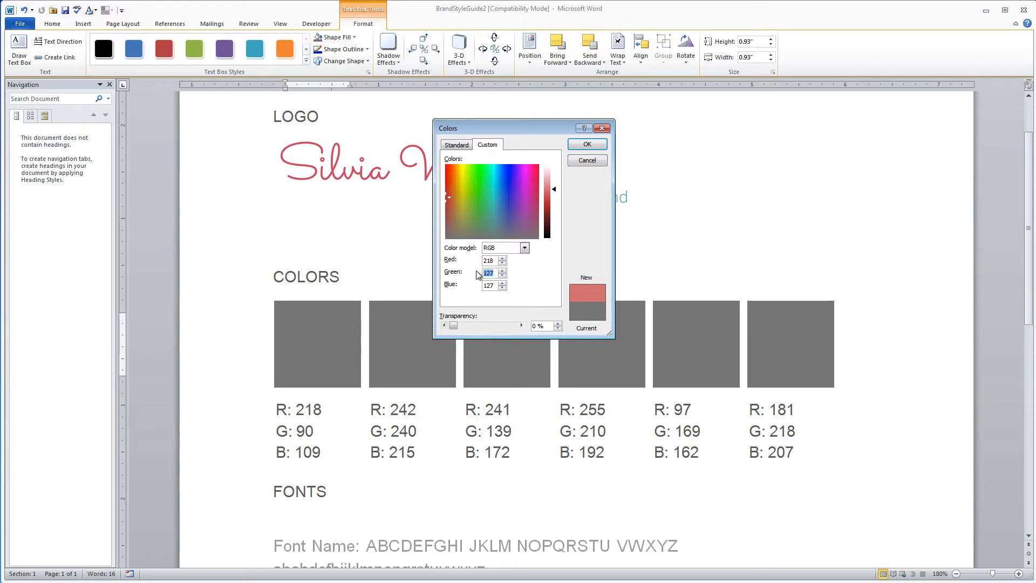
pyautogui.write('90')
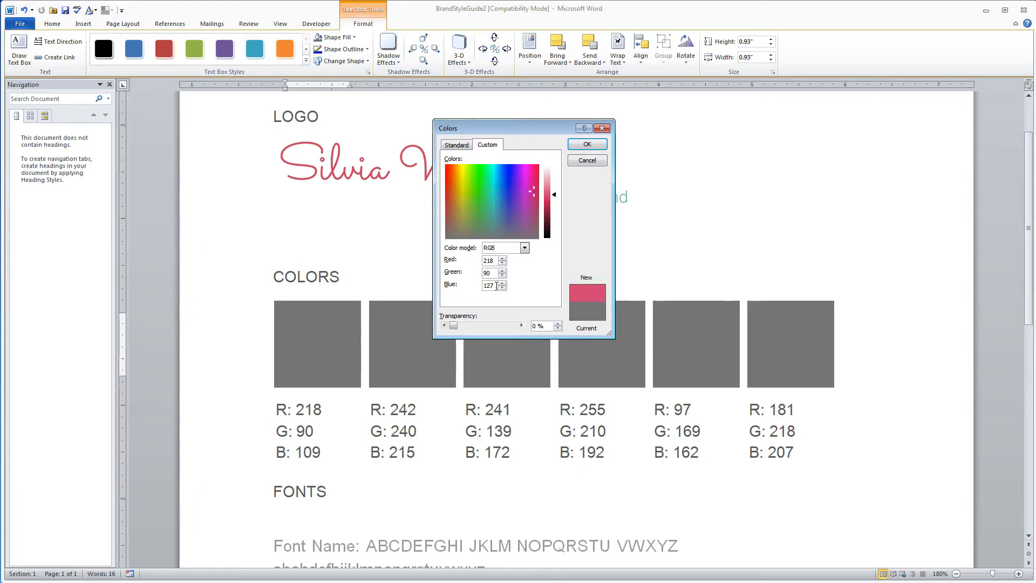
pyautogui.doubleClick(496, 286)
pyautogui.write('1')
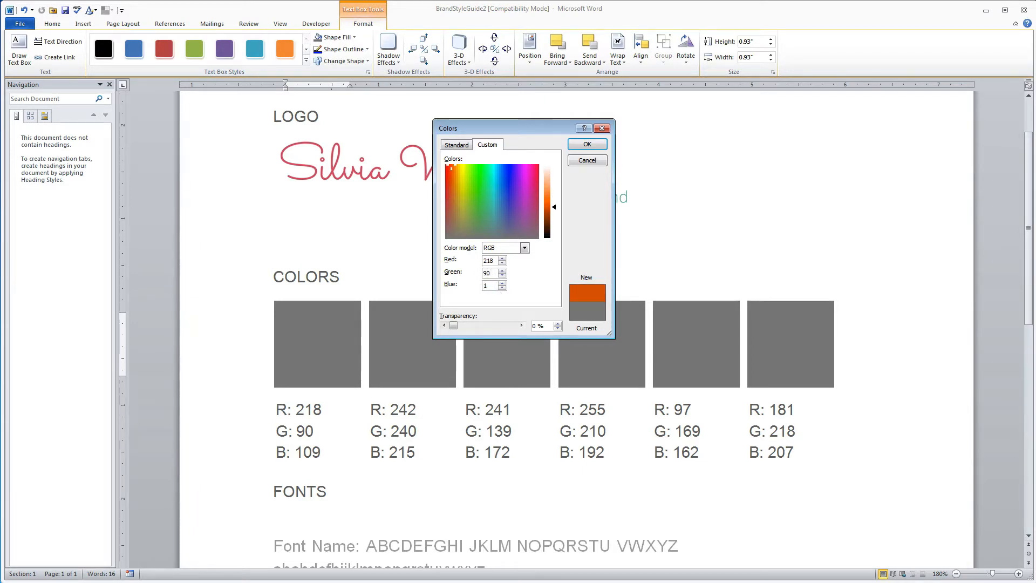
pyautogui.write('09')
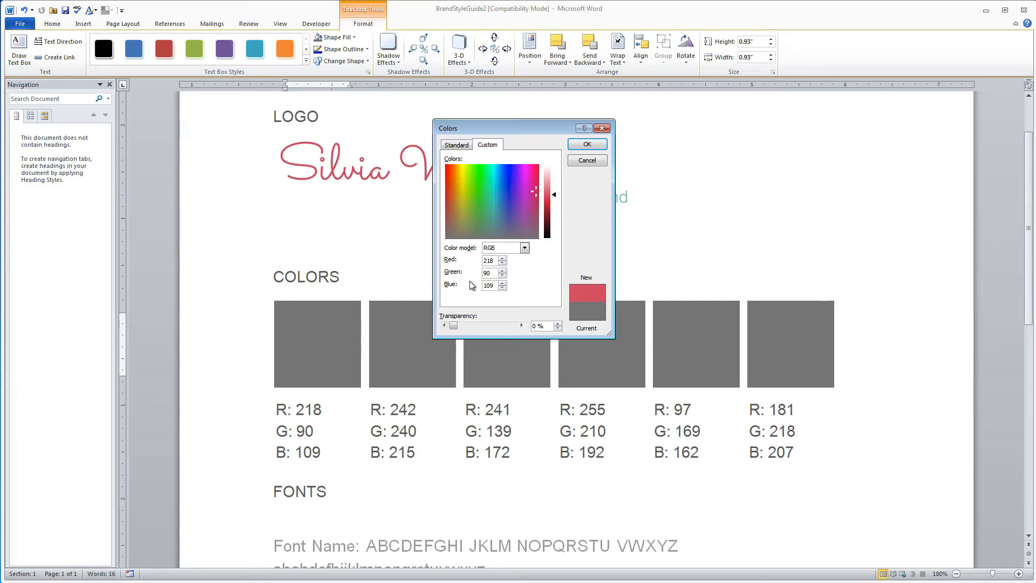
pyautogui.click(588, 145)
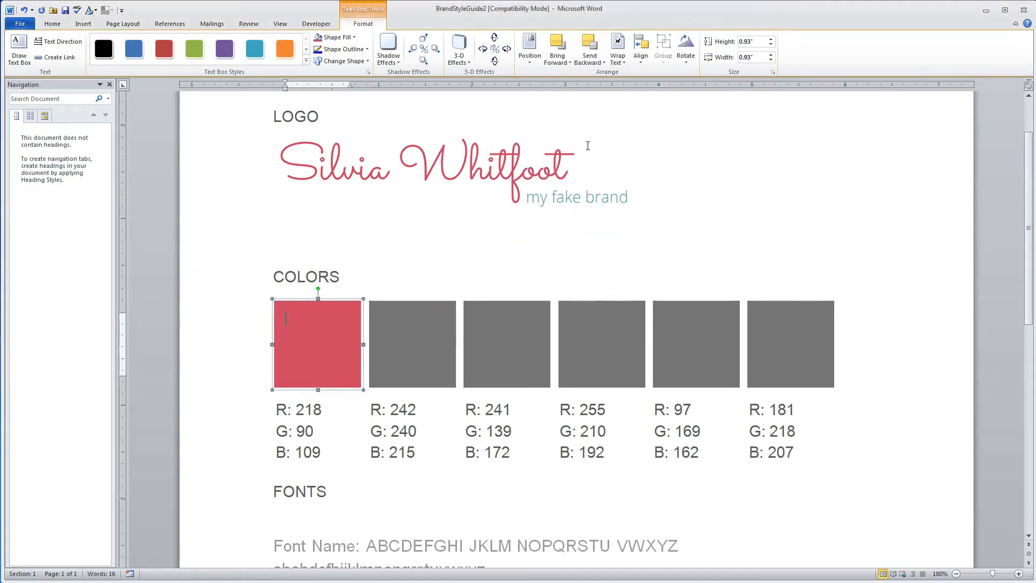
# Fill the second color square under COLORS with custom RGB red 242, green 240 and blue 215.
pyautogui.click(428, 369)
pyautogui.click(354, 37)
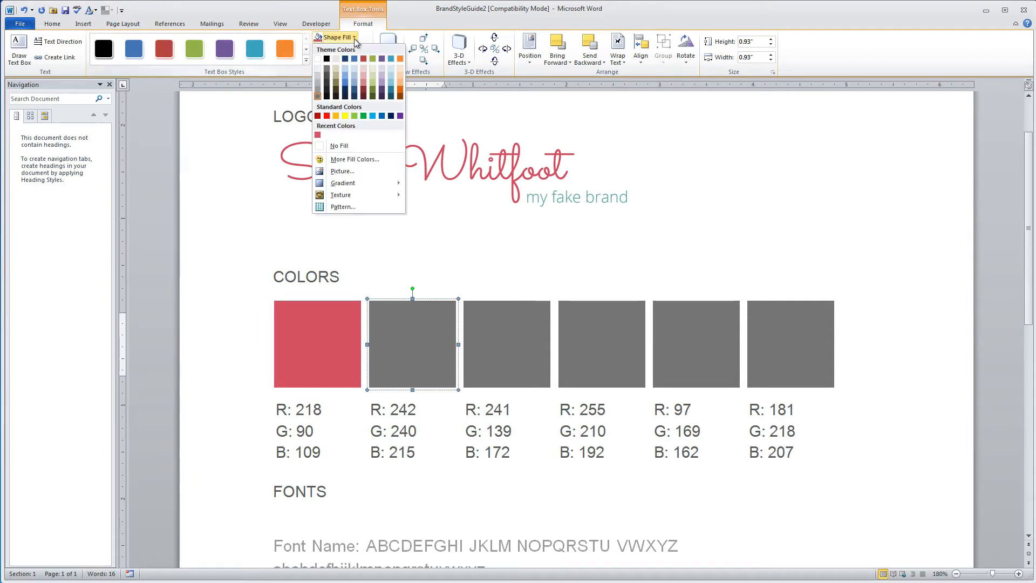
pyautogui.click(353, 160)
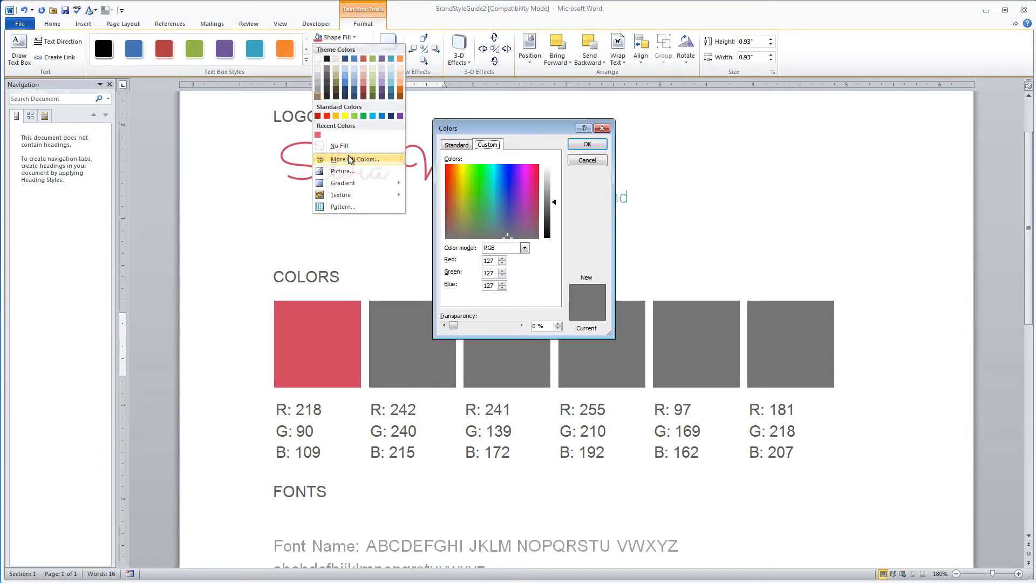
pyautogui.doubleClick(489, 261)
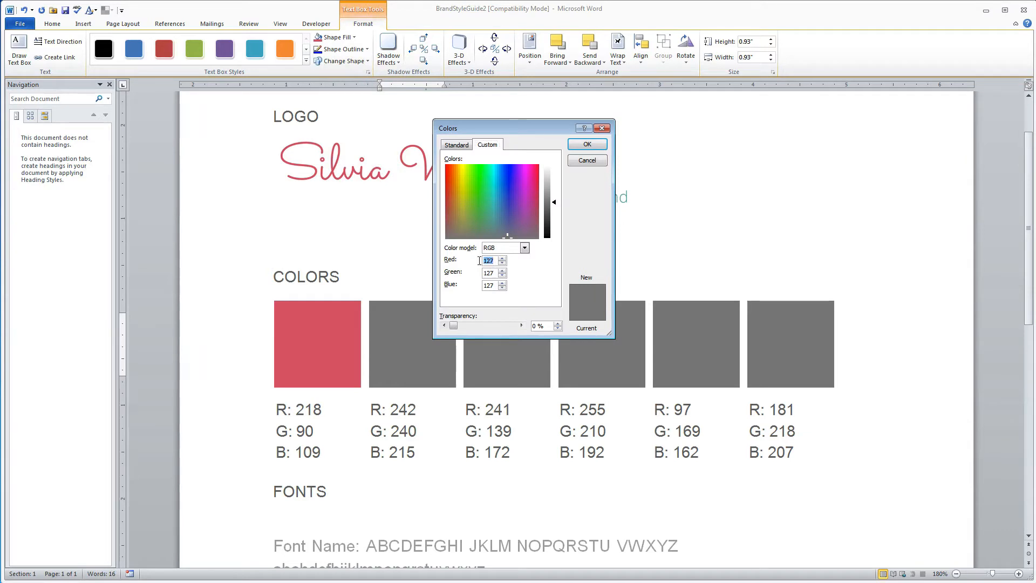
pyautogui.write('2')
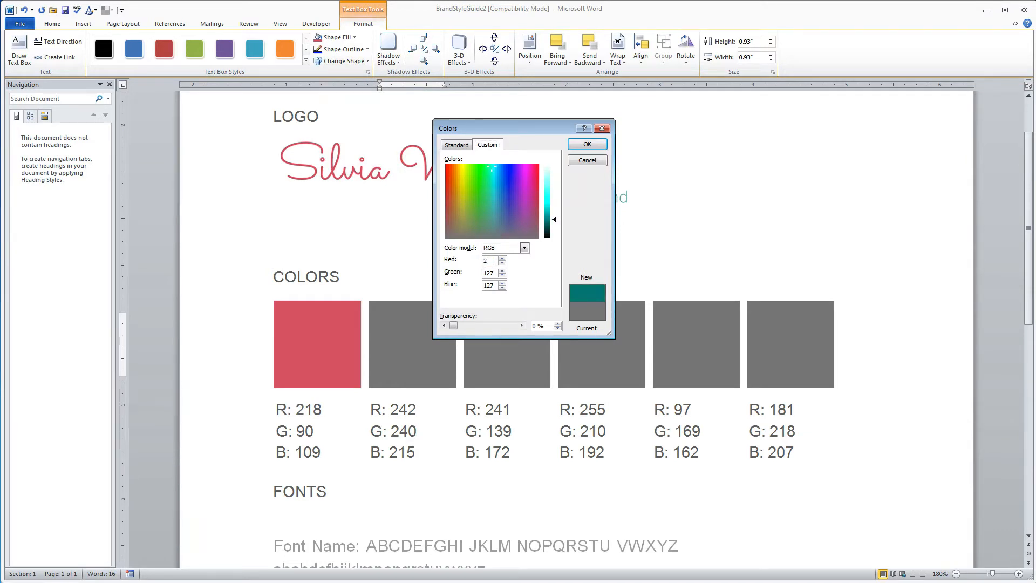
pyautogui.write('42')
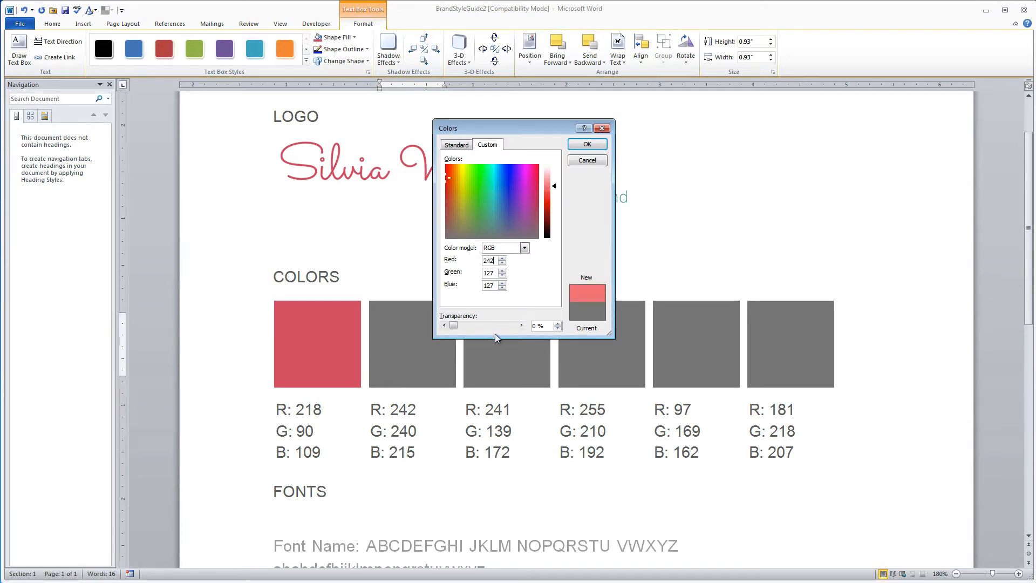
pyautogui.doubleClick(493, 272)
pyautogui.write('240')
pyautogui.press('Tab')
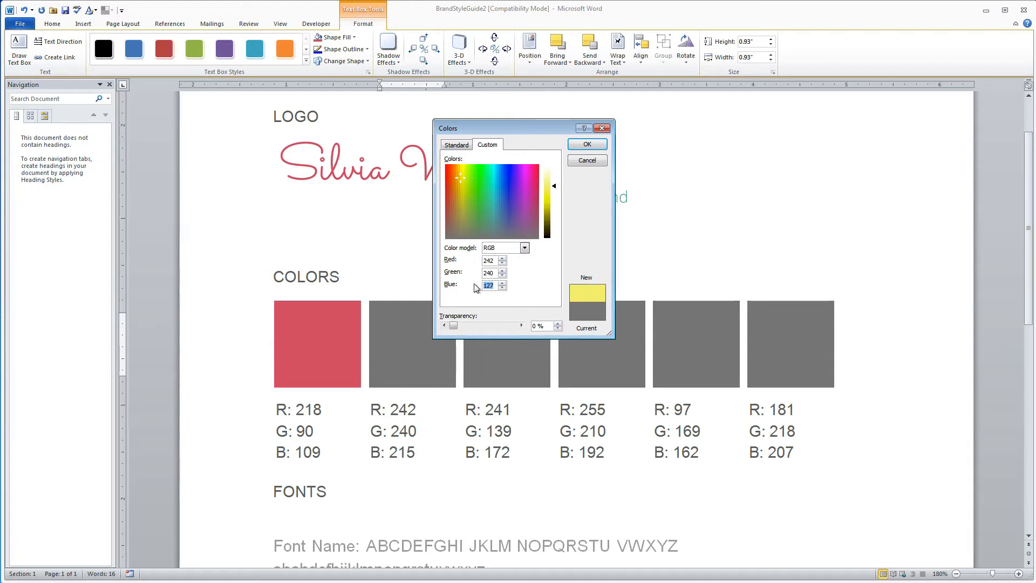
pyautogui.write('215')
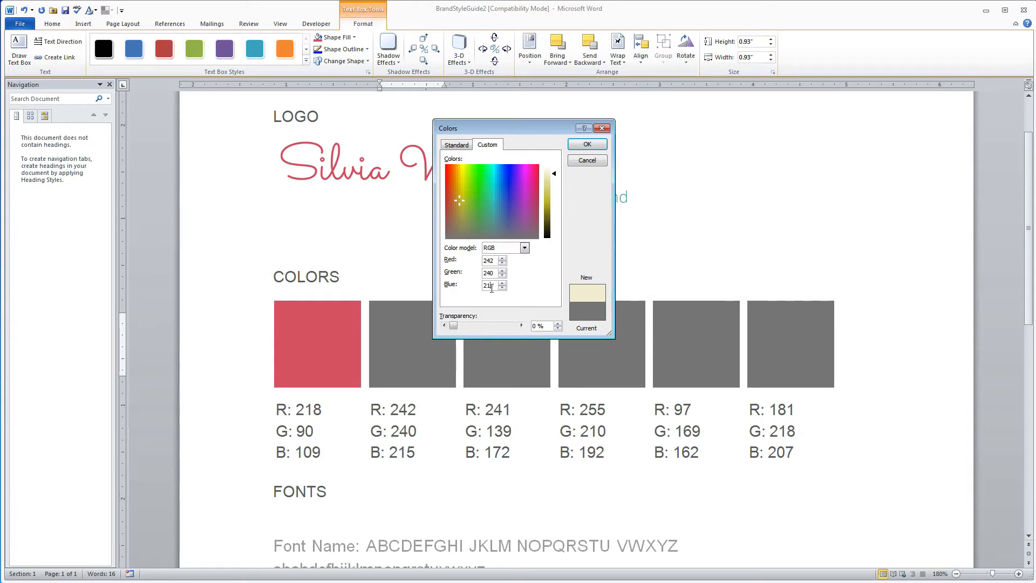
pyautogui.click(586, 145)
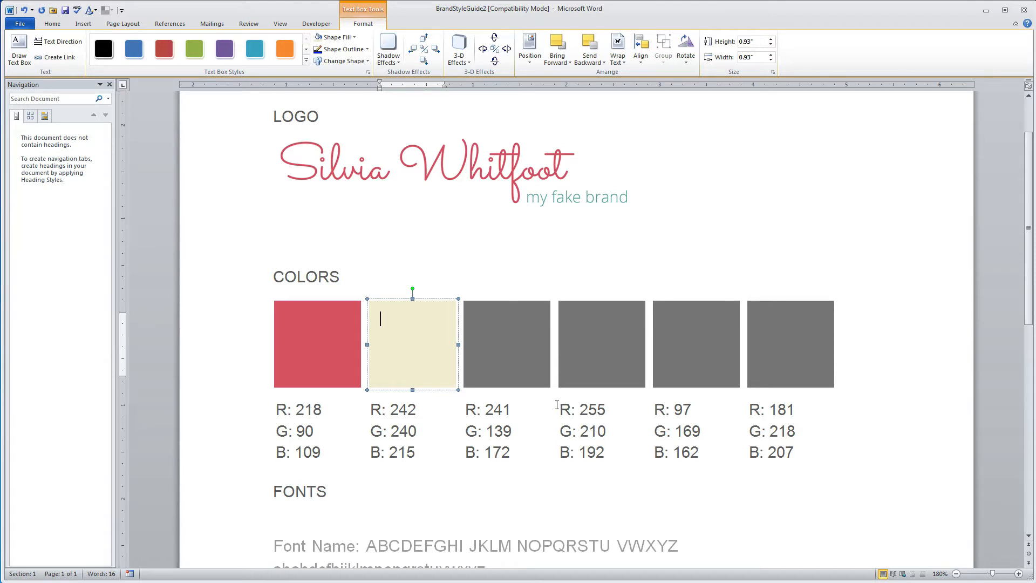
# Insert a blank line between the two font samples under FONTS.
pyautogui.scroll(-6, 557, 406)
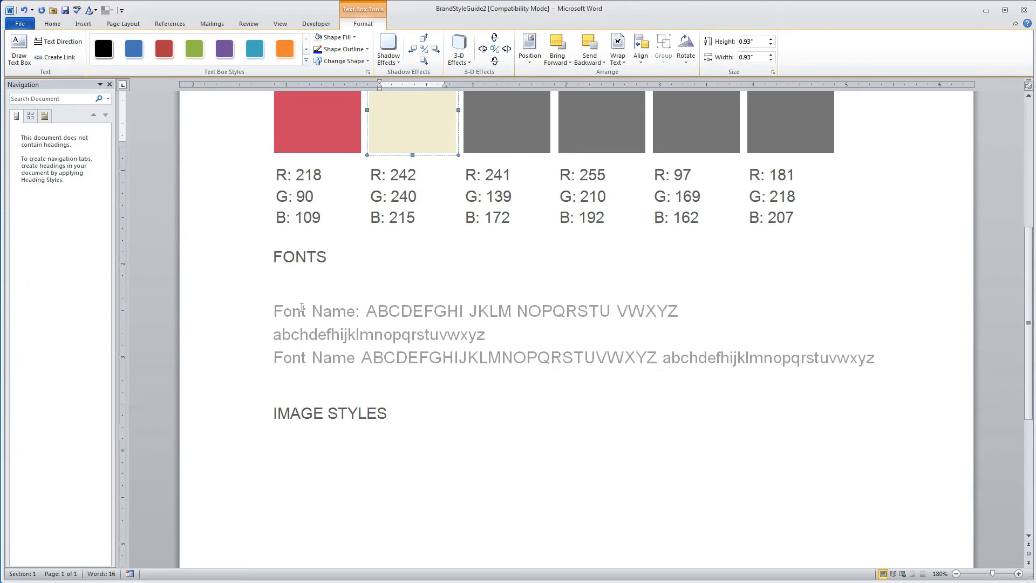
pyautogui.click(494, 335)
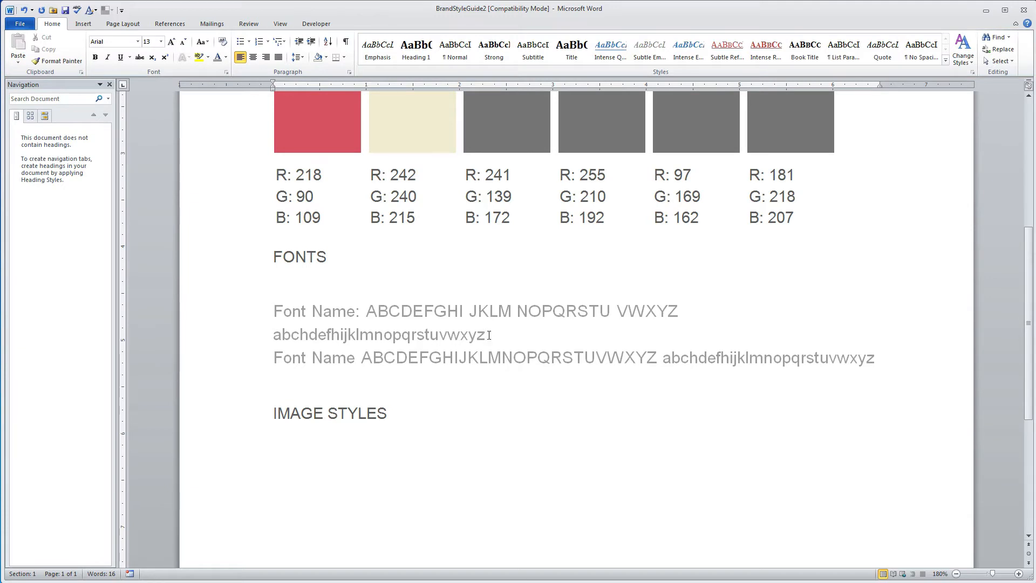
pyautogui.press('Return')
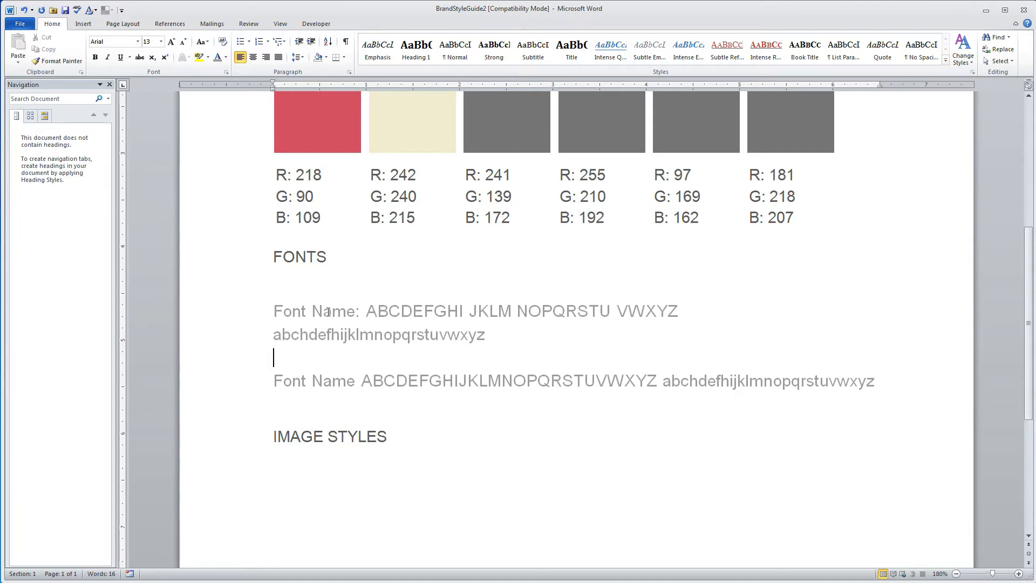
# Set both lines of the first font sample, the uppercase line and the lowercase alphabet, to the Sacramento font.
pyautogui.moveTo(273, 312); pyautogui.dragTo(674, 312)
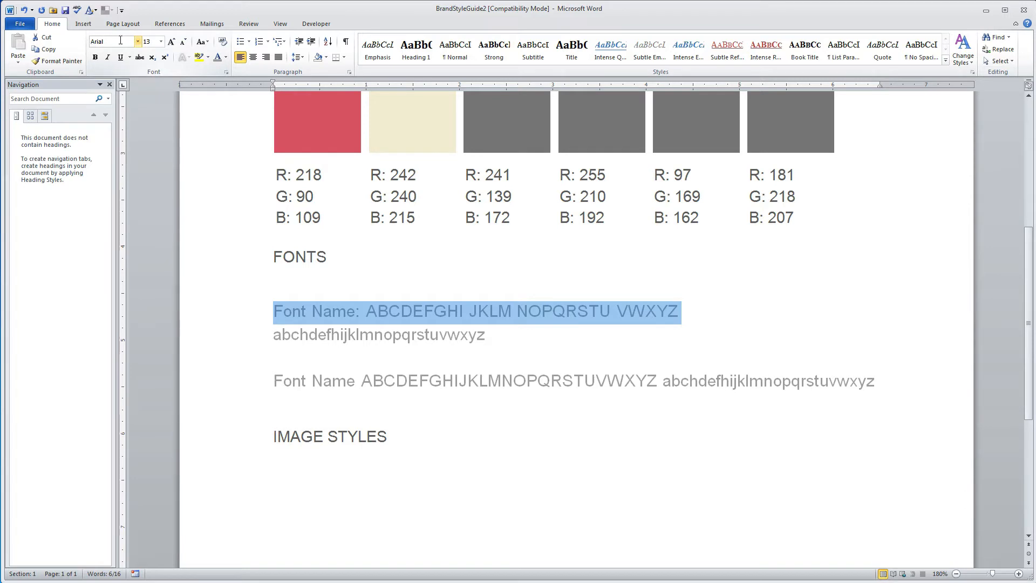
pyautogui.moveTo(120, 41); pyautogui.dragTo(86, 42)
pyautogui.write('Sacramento')
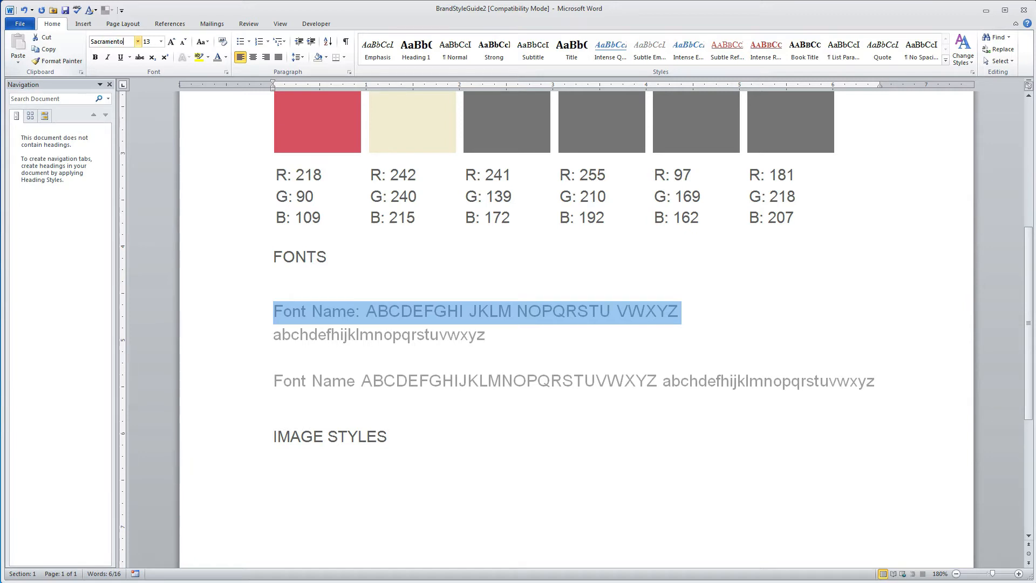
pyautogui.press('Return')
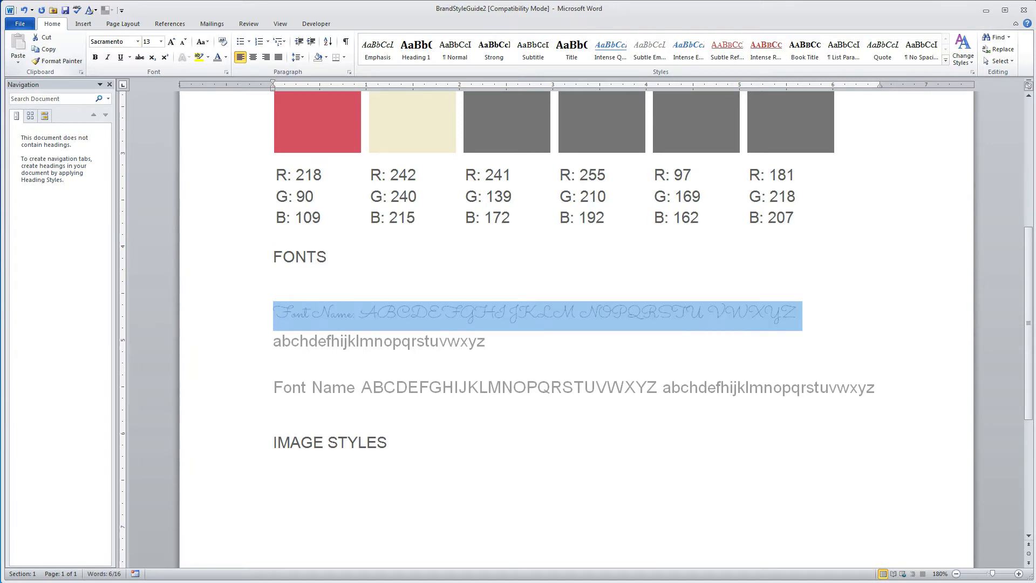
pyautogui.moveTo(272, 341); pyautogui.dragTo(484, 343)
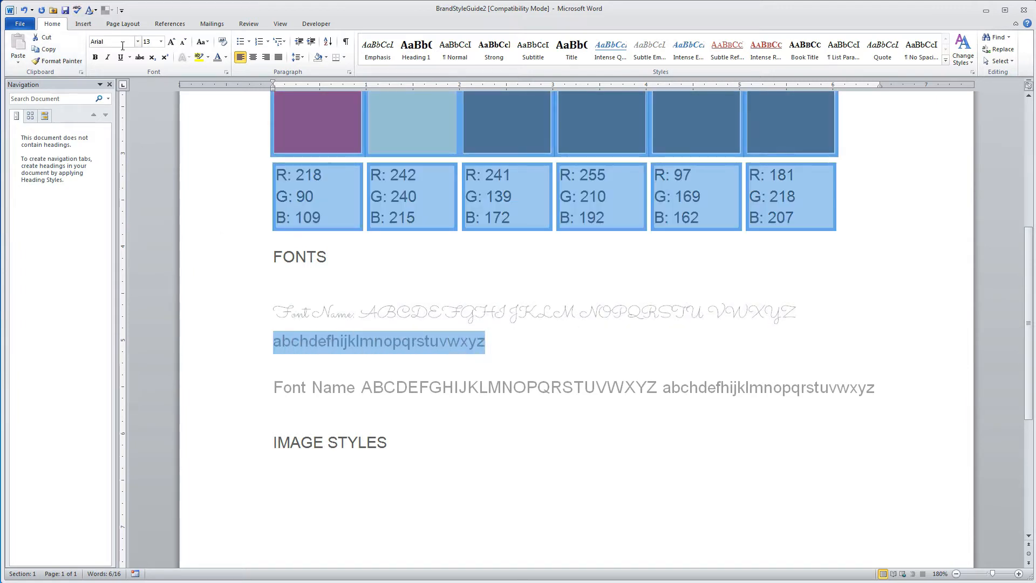
pyautogui.click(93, 40)
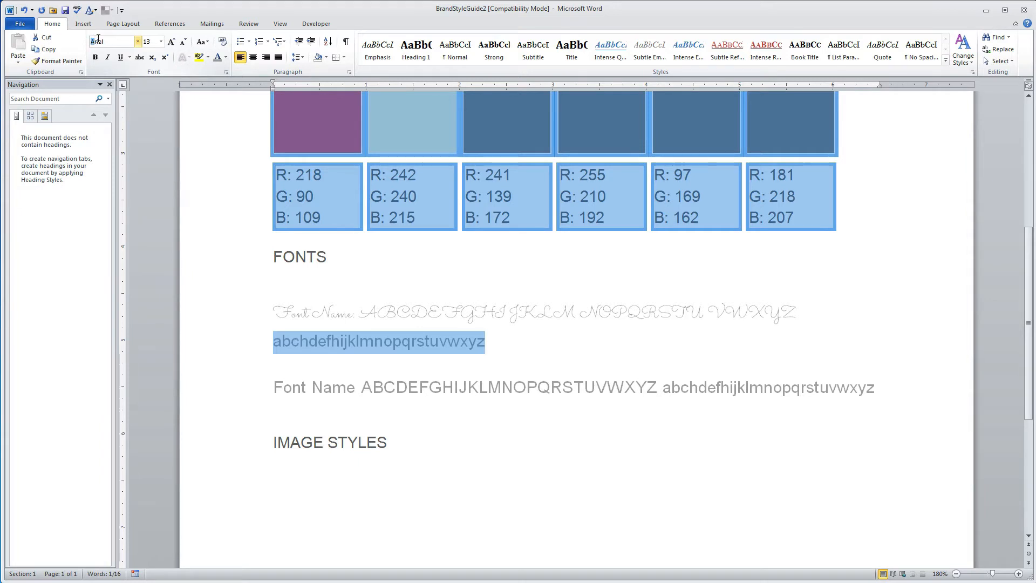
pyautogui.write('Sacramento')
pyautogui.press('Return')
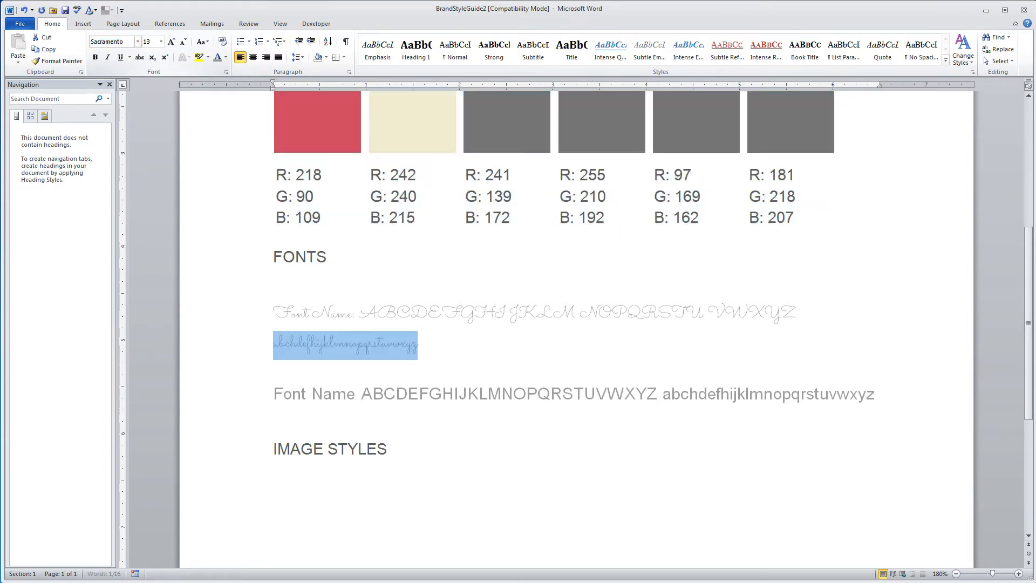
# Set the second font sample line, above IMAGE STYLES, to the Open Sans font.
pyautogui.click(273, 394)
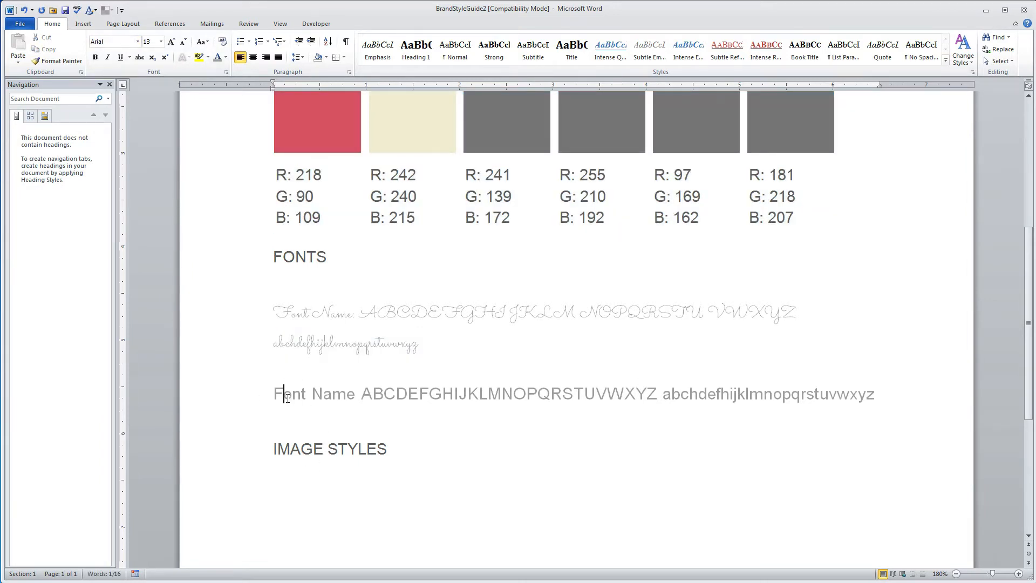
pyautogui.moveTo(273, 394); pyautogui.dragTo(346, 314)
pyautogui.scroll(-1, 346, 314)
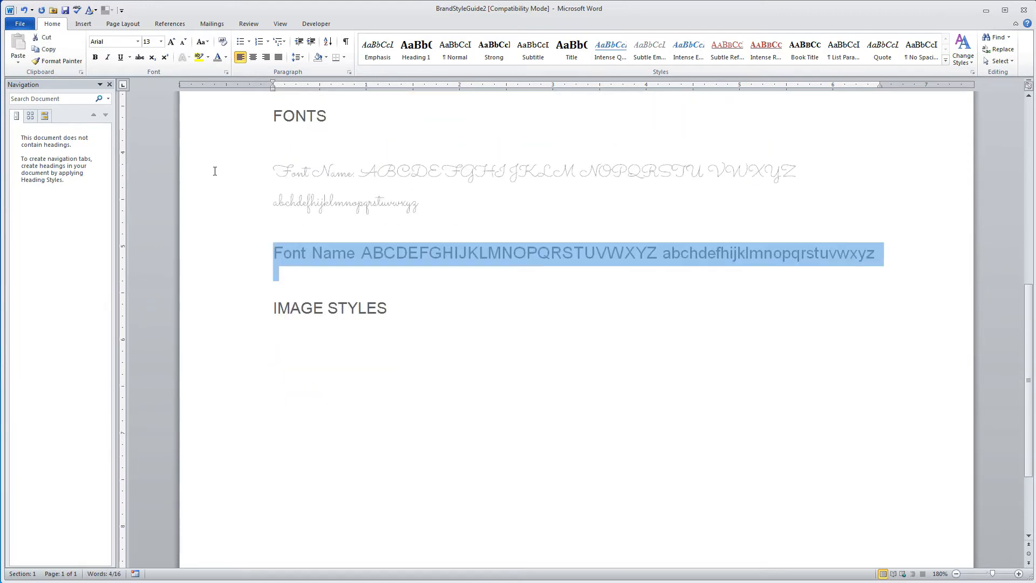
pyautogui.moveTo(106, 41); pyautogui.dragTo(72, 38)
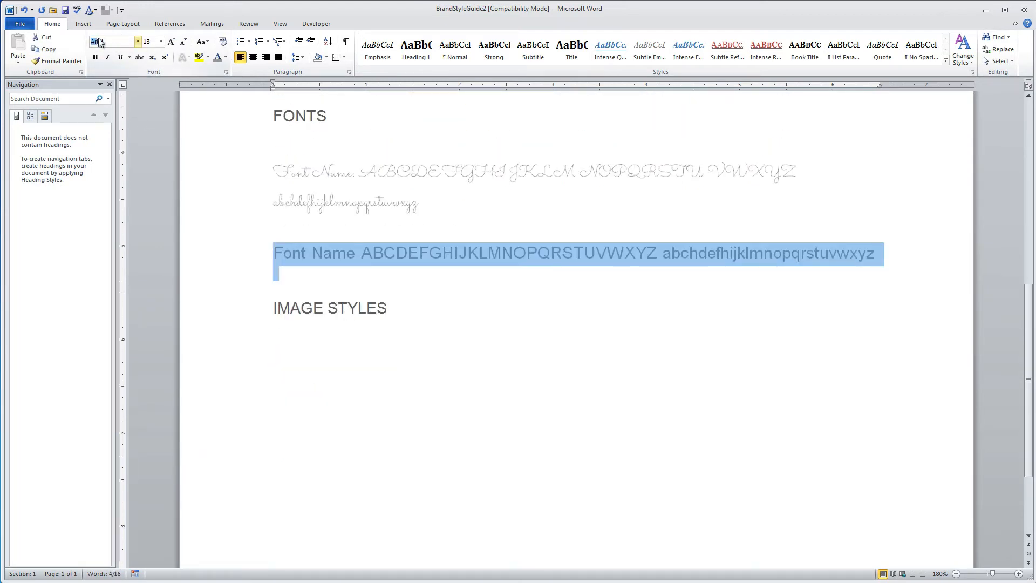
pyautogui.write('Open Sans')
pyautogui.press('Return')
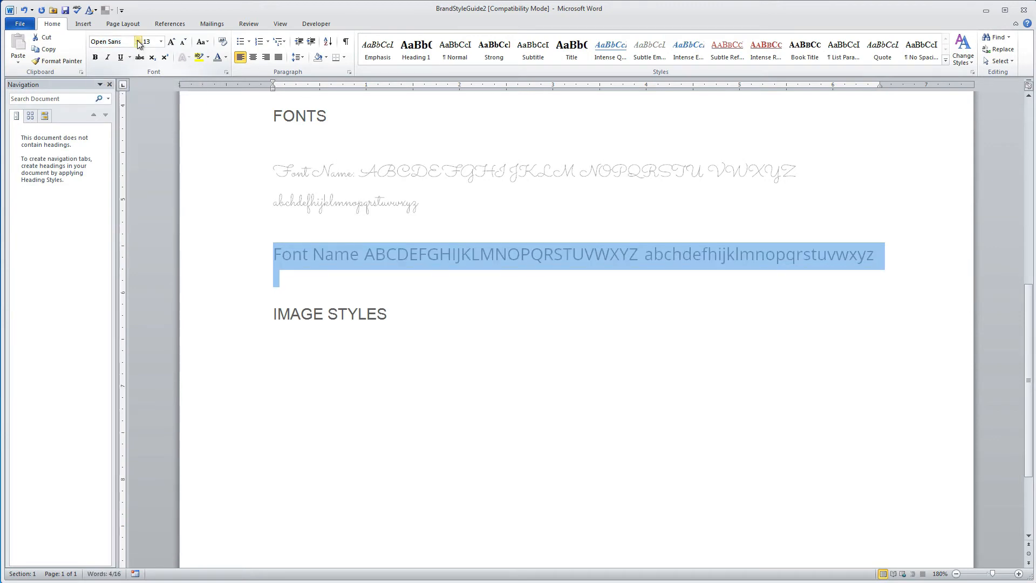
pyautogui.click(348, 262)
pyautogui.scroll(5, 347, 273)
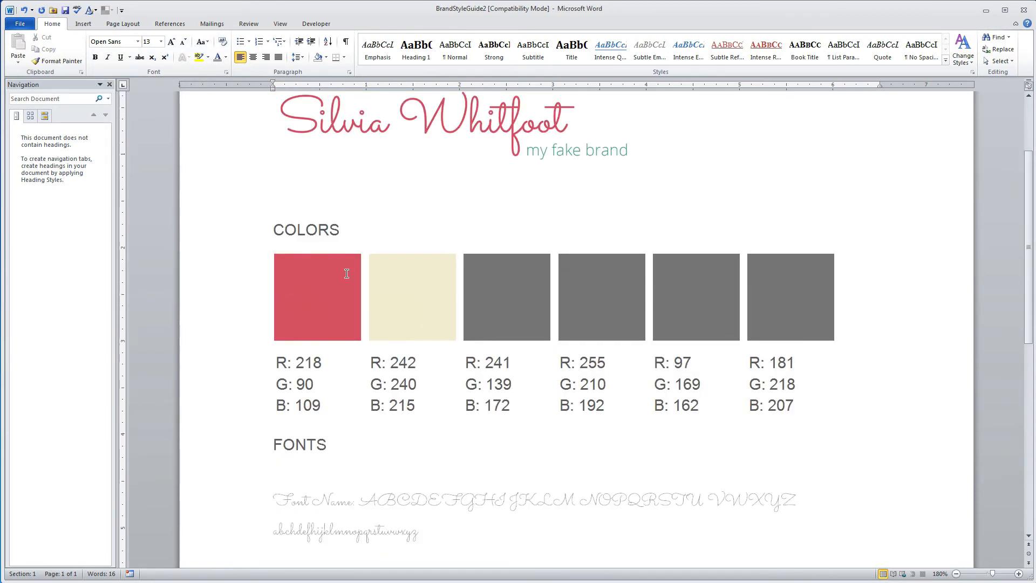
pyautogui.scroll(-1, 347, 273)
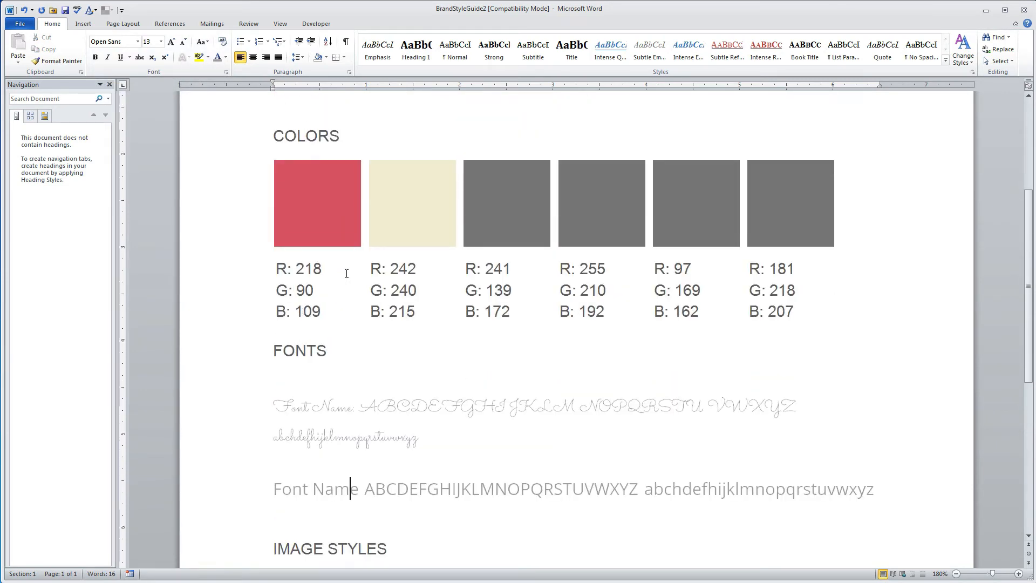
pyautogui.scroll(-1, 347, 274)
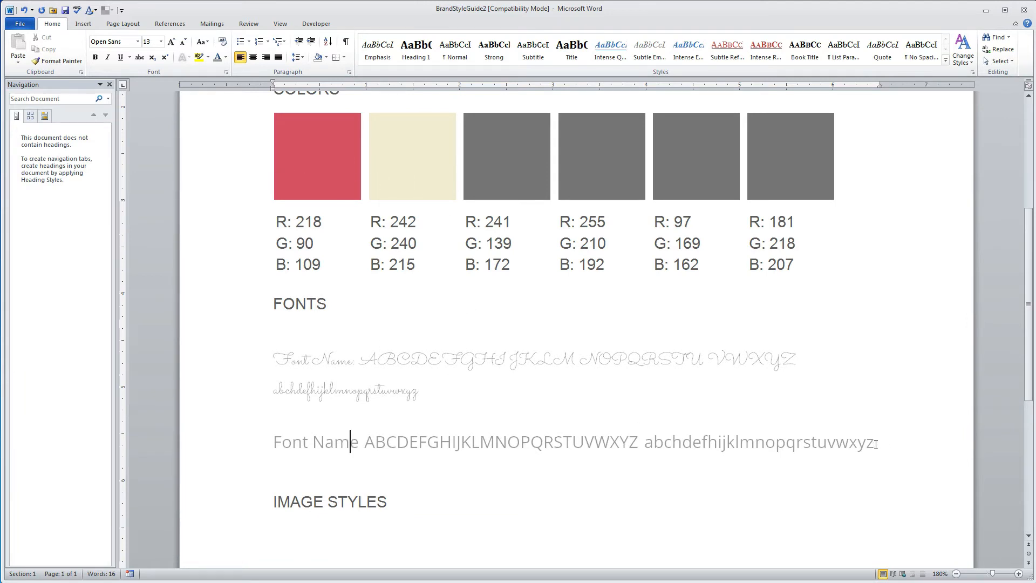
pyautogui.moveTo(875, 444); pyautogui.dragTo(282, 358)
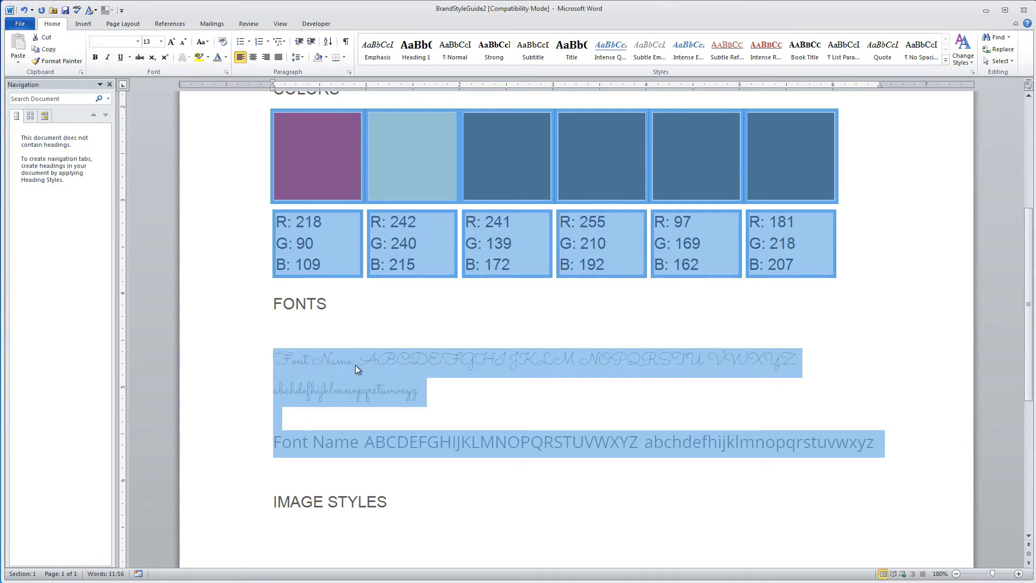
pyautogui.click(434, 397)
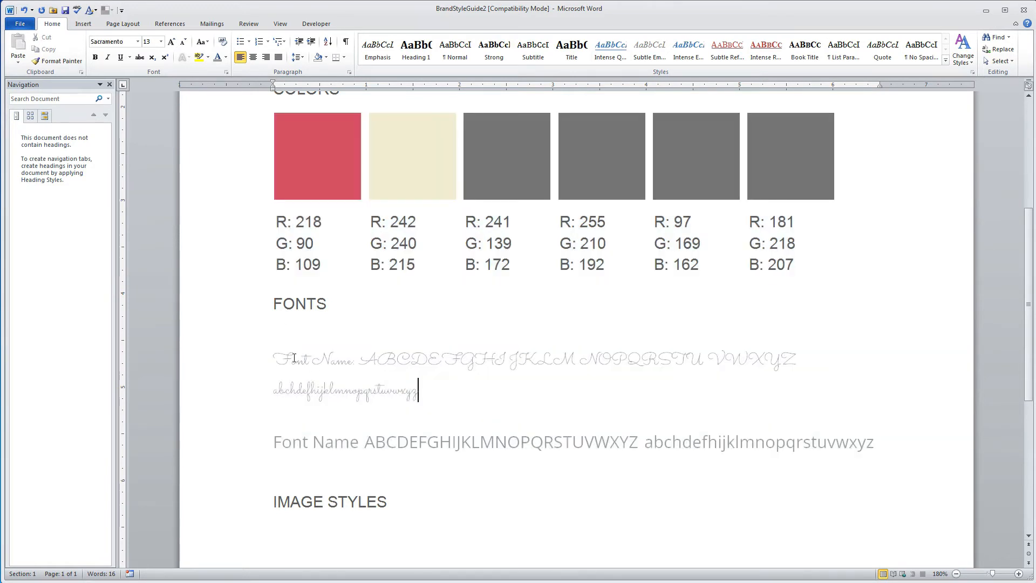
pyautogui.moveTo(274, 359); pyautogui.dragTo(327, 381)
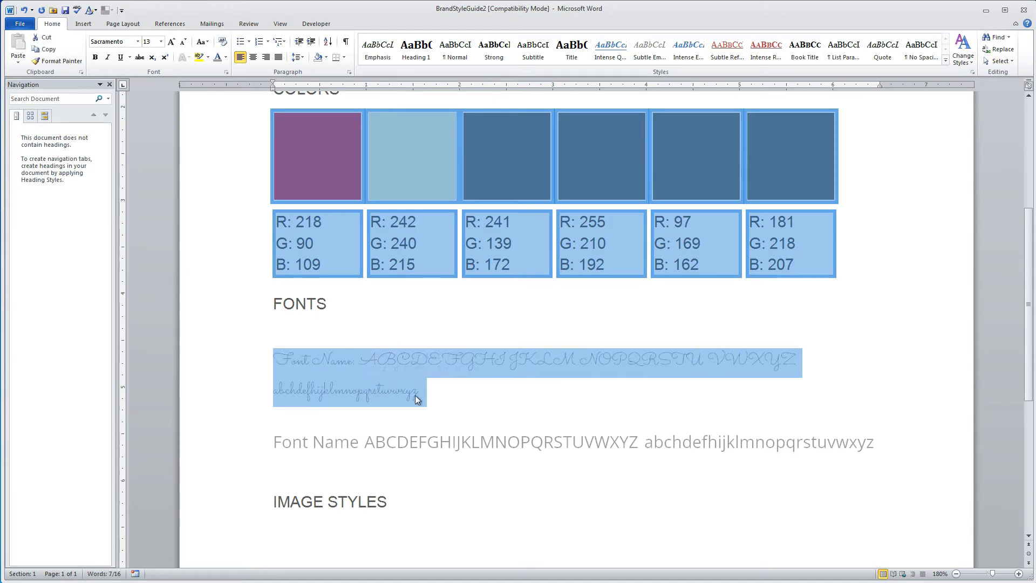
pyautogui.click(417, 398)
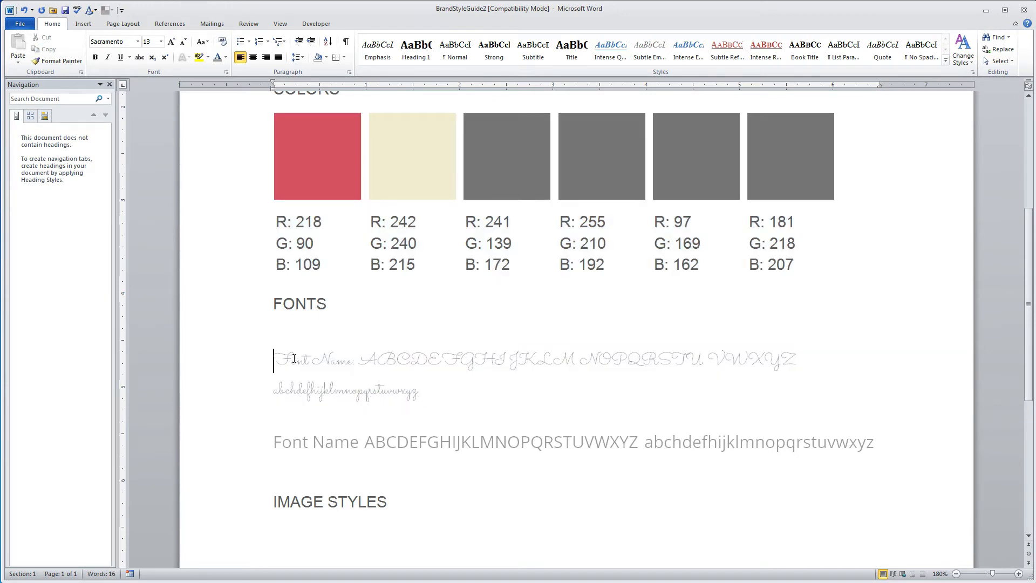
# Color both lines of the Sacramento font sample with the recently used brand red of the first color square.
pyautogui.moveTo(273, 359); pyautogui.dragTo(756, 361)
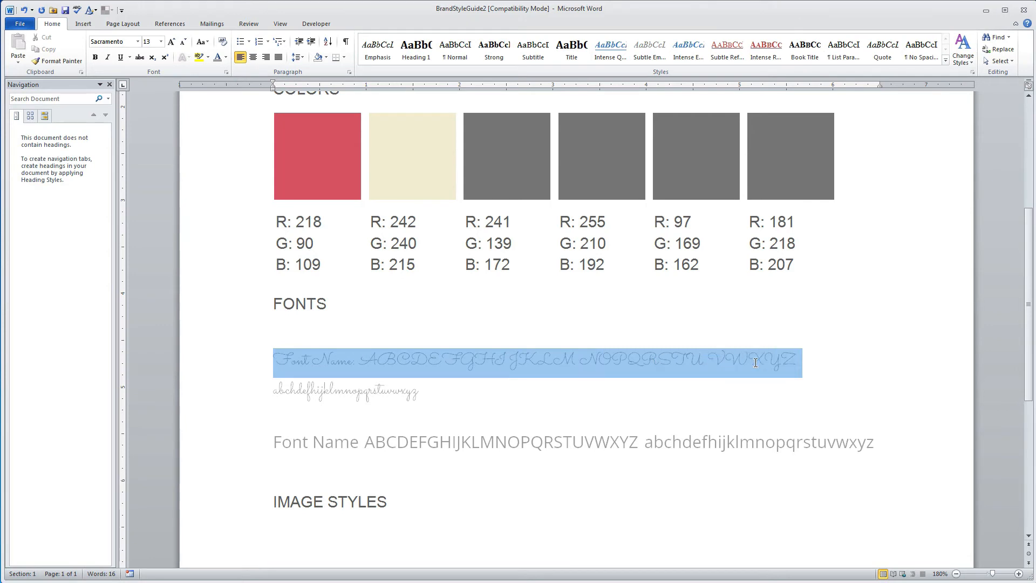
pyautogui.click(226, 60)
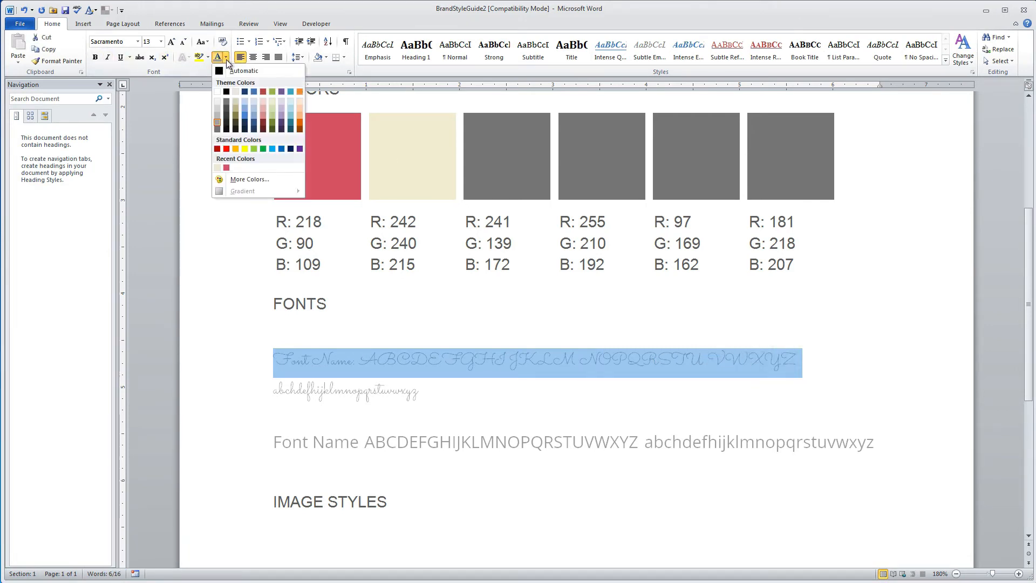
pyautogui.click(226, 167)
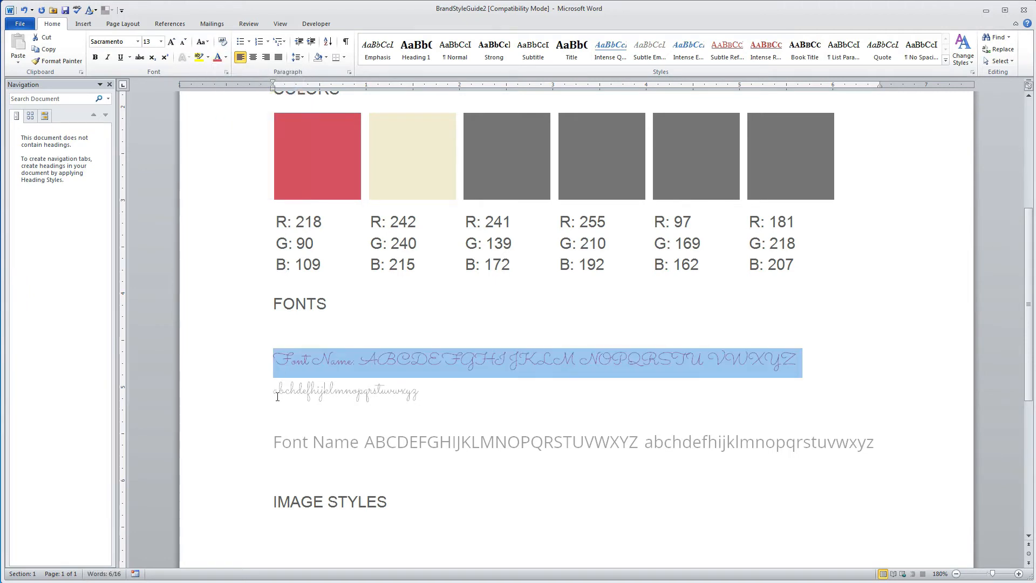
pyautogui.moveTo(274, 393); pyautogui.dragTo(418, 393)
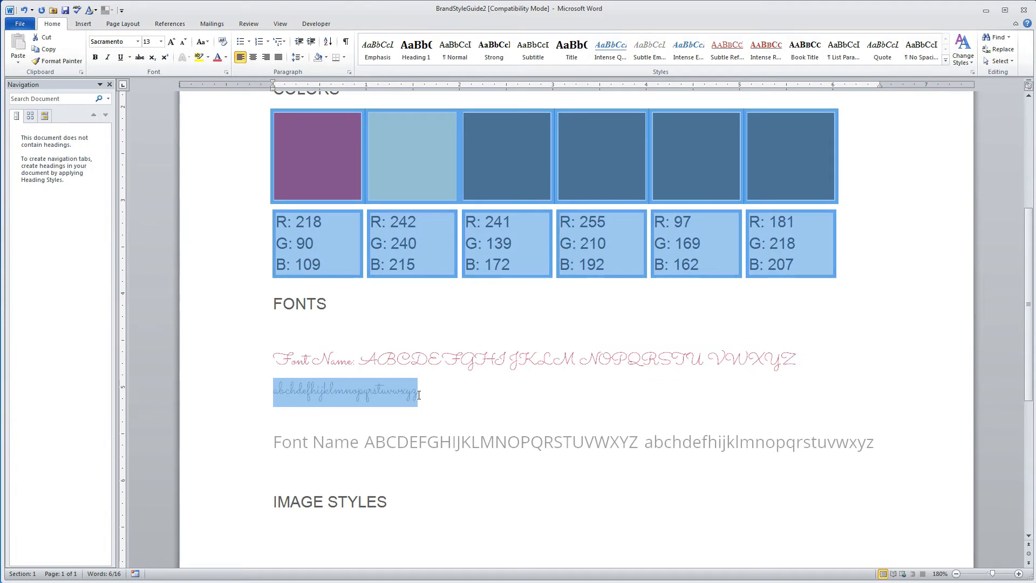
pyautogui.click(226, 57)
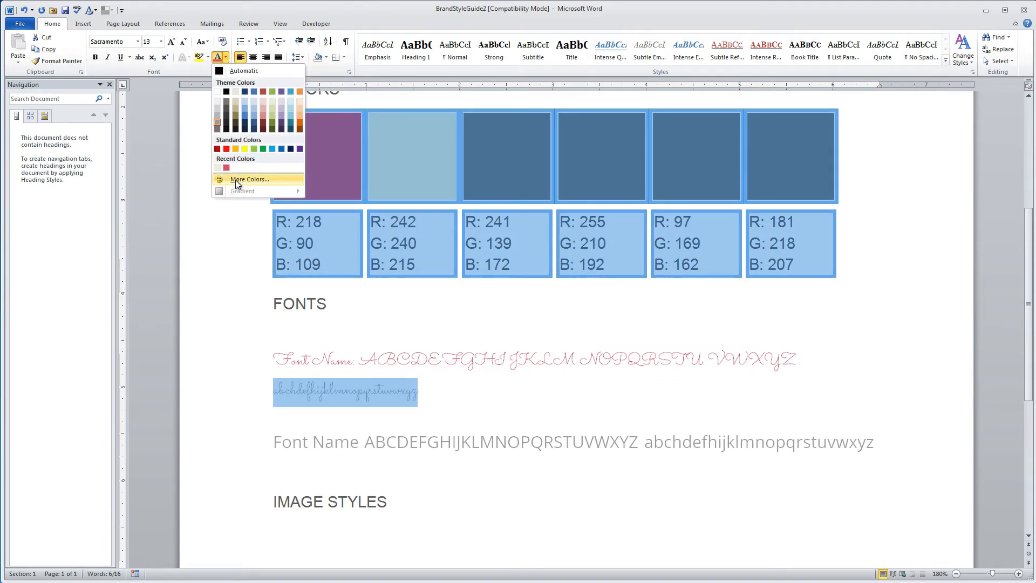
pyautogui.click(225, 167)
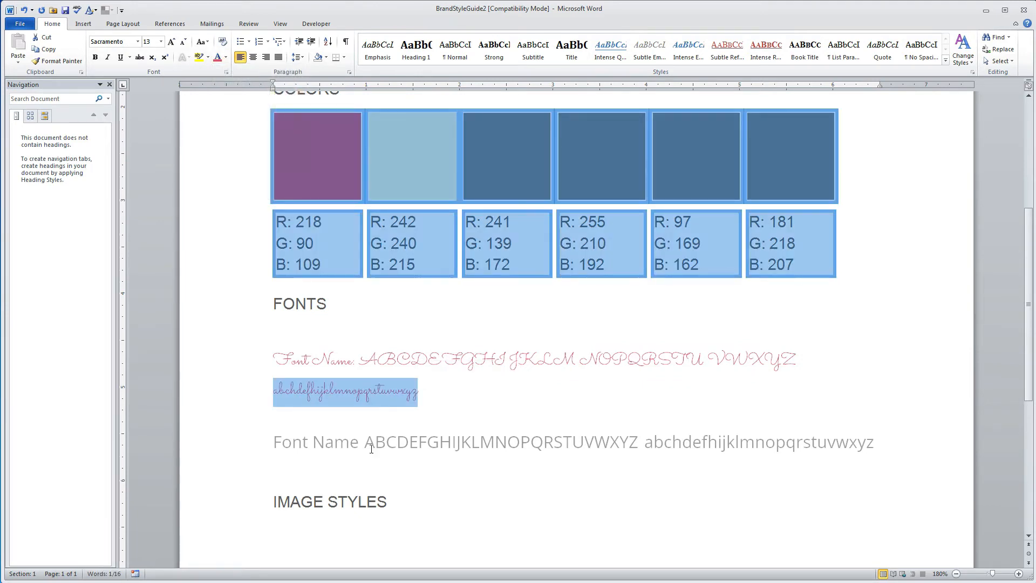
# Color the Open Sans font sample line above IMAGE STYLES with the recently used brand red.
pyautogui.click(365, 442)
pyautogui.moveTo(274, 446); pyautogui.dragTo(831, 448)
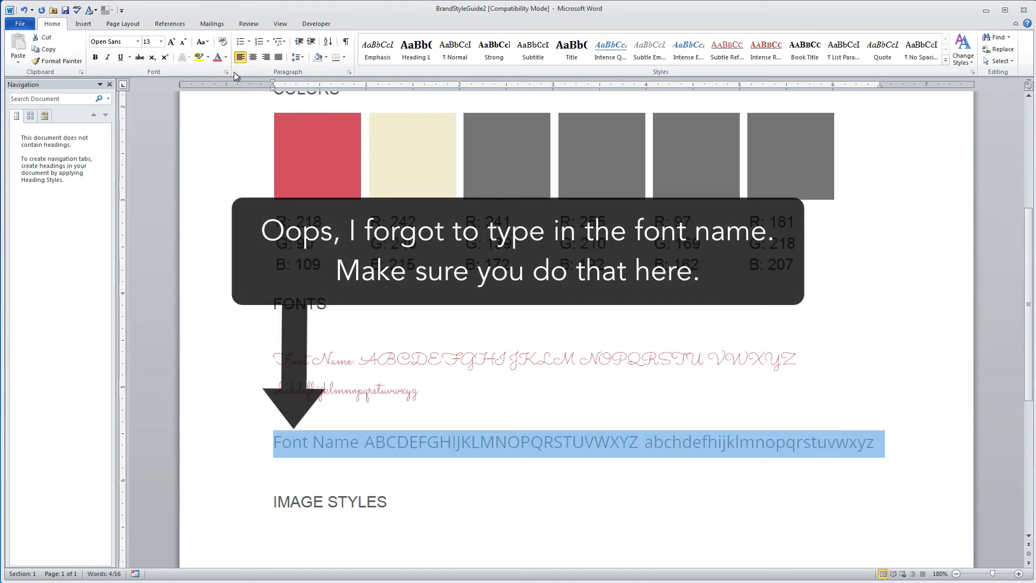
pyautogui.click(225, 58)
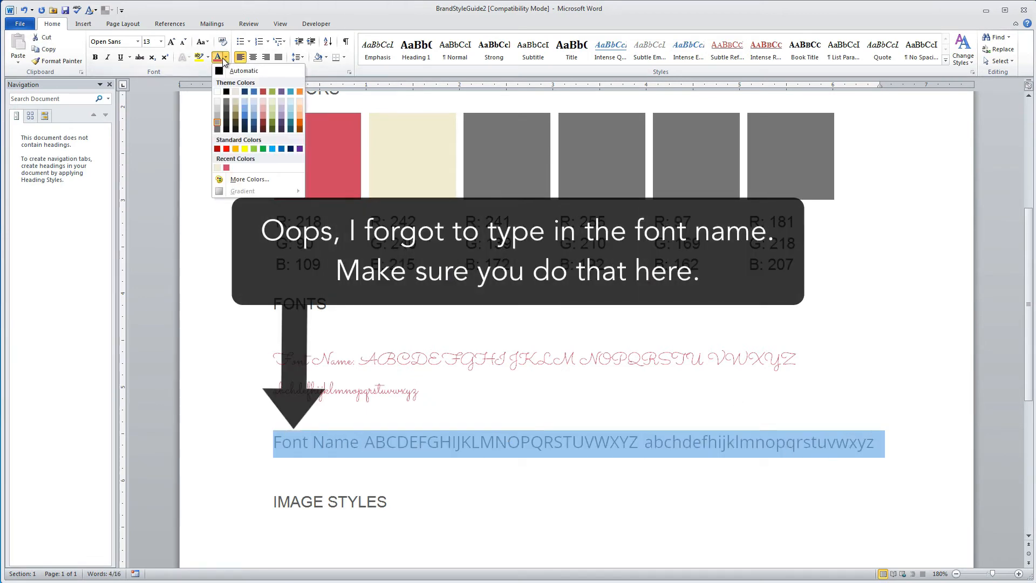
pyautogui.click(226, 167)
pyautogui.click(387, 442)
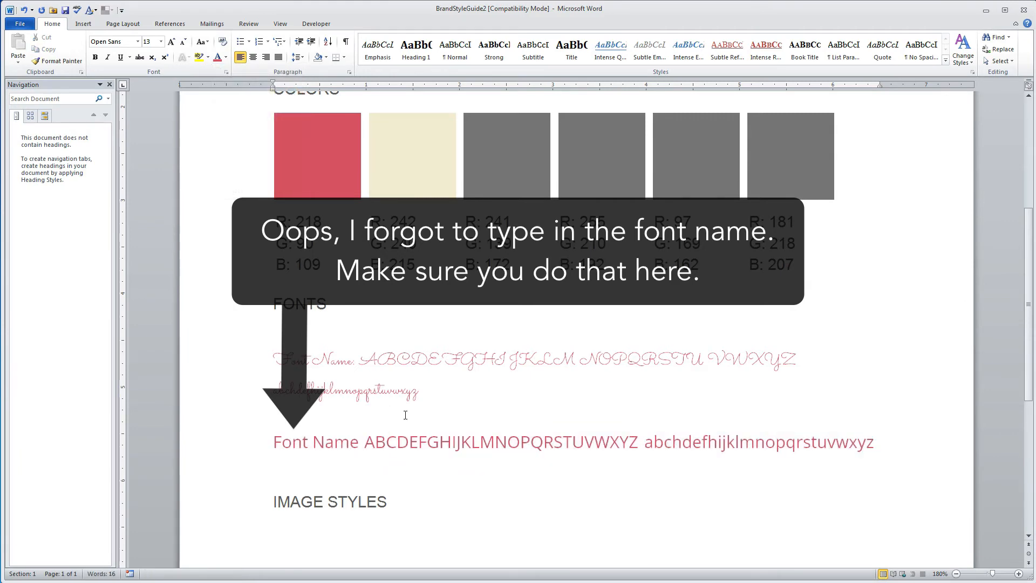
# Insert the picture DP_CHV3 (4) from the PYOB Recordings folder below the IMAGE STYLES heading.
pyautogui.scroll(-3, 406, 414)
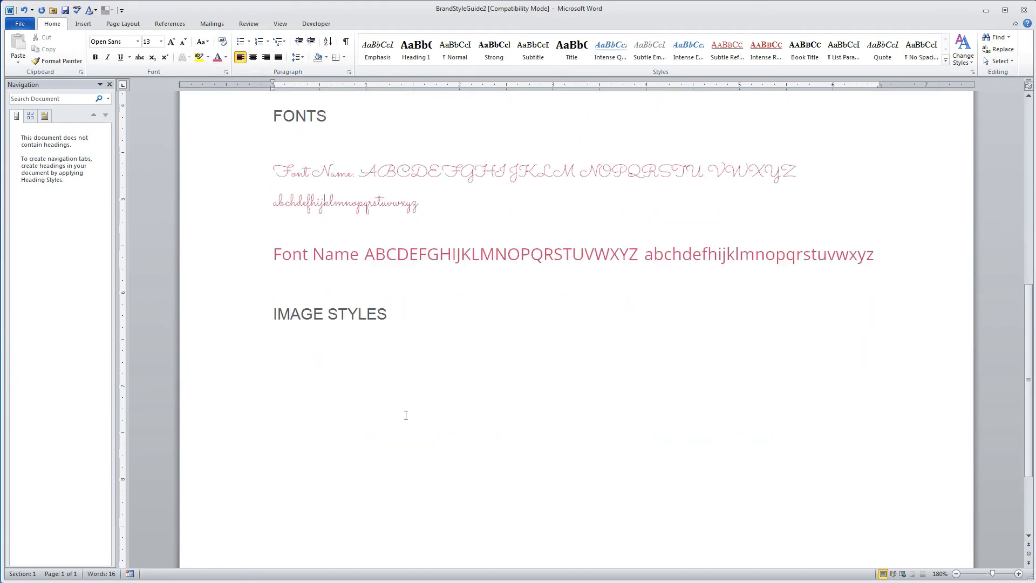
pyautogui.scroll(-2, 406, 414)
pyautogui.scroll(2, 406, 414)
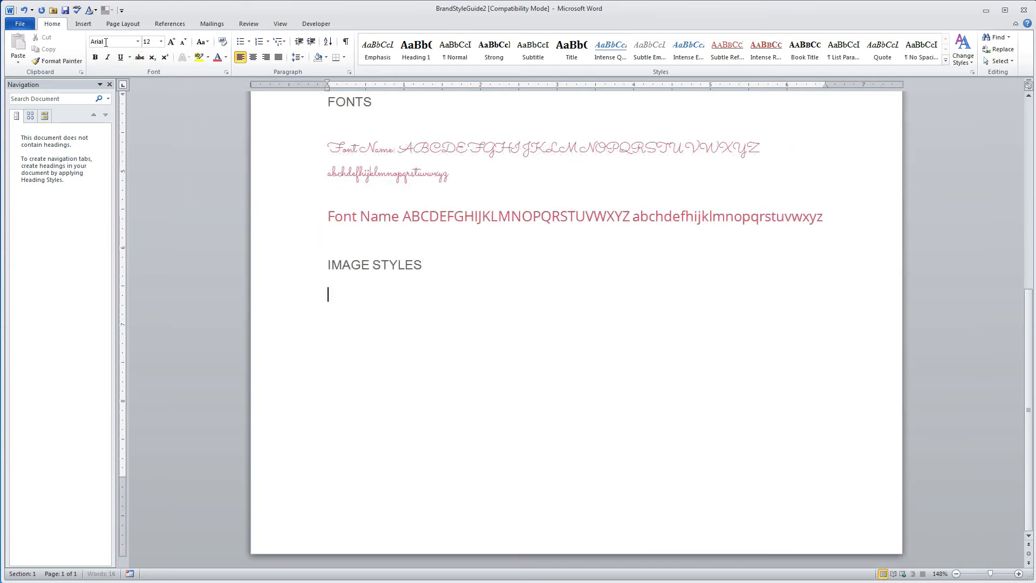
pyautogui.click(84, 24)
pyautogui.click(118, 43)
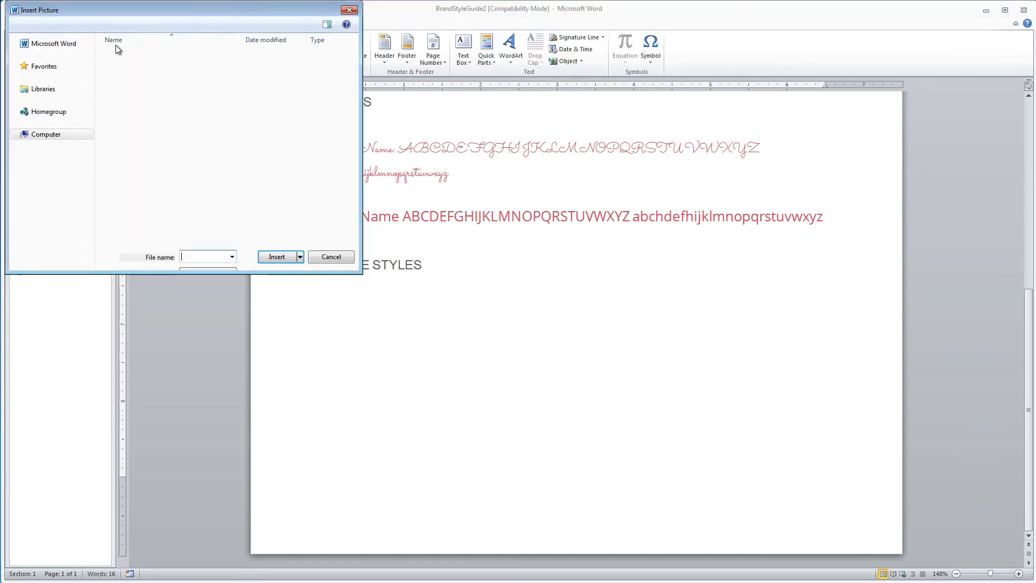
pyautogui.click(136, 112)
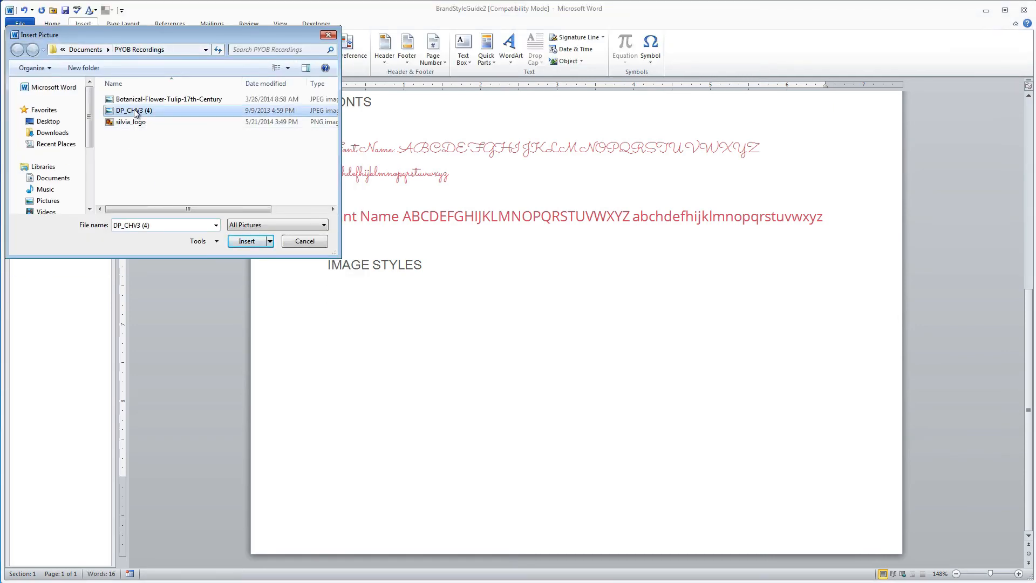
pyautogui.click(246, 241)
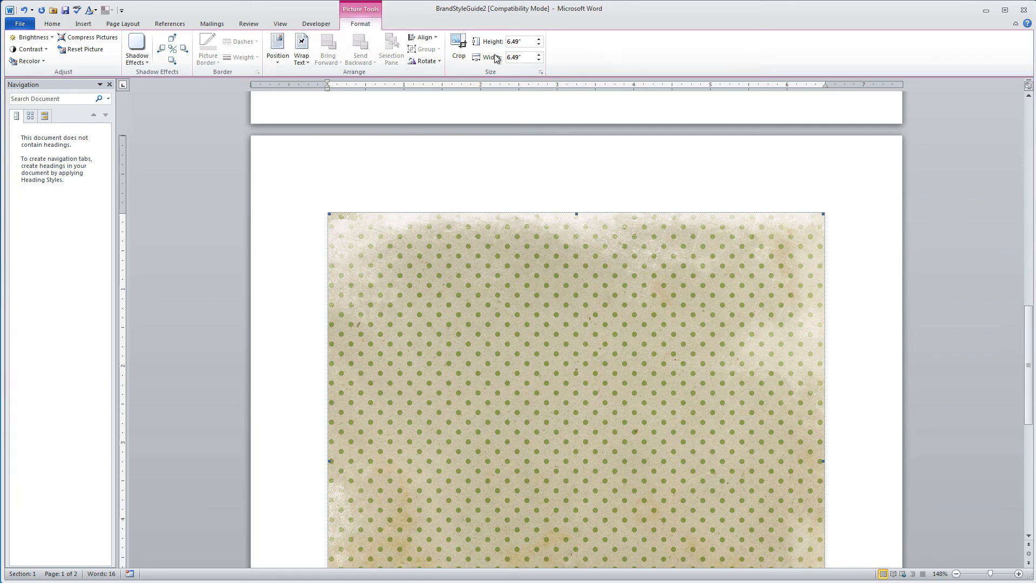
# Resize the inserted dotted pattern picture to a height and width of 2 inches.
pyautogui.click(539, 44)
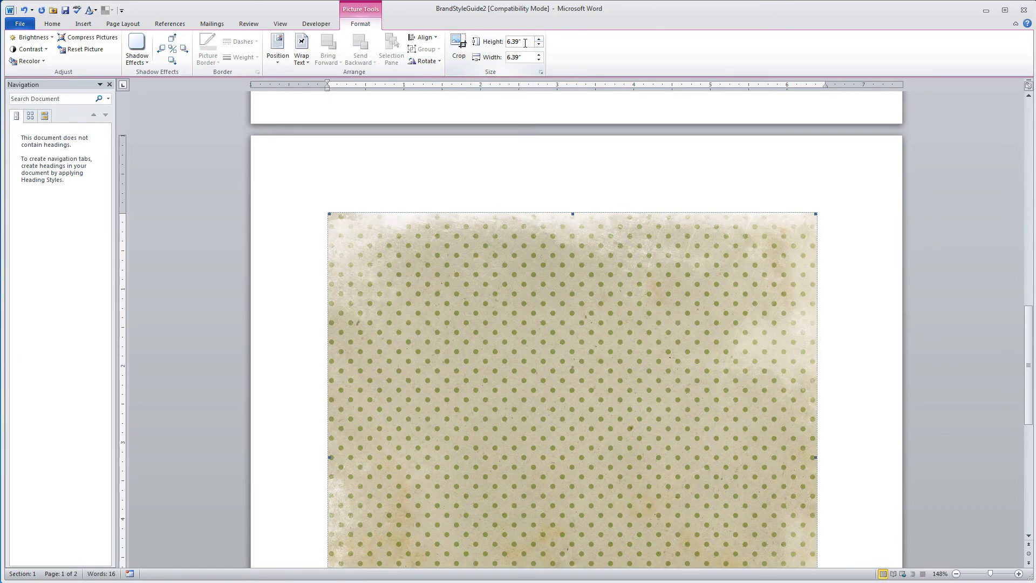
pyautogui.click(522, 41)
pyautogui.moveTo(507, 42); pyautogui.dragTo(522, 41)
pyautogui.write('2')
pyautogui.press('Tab')
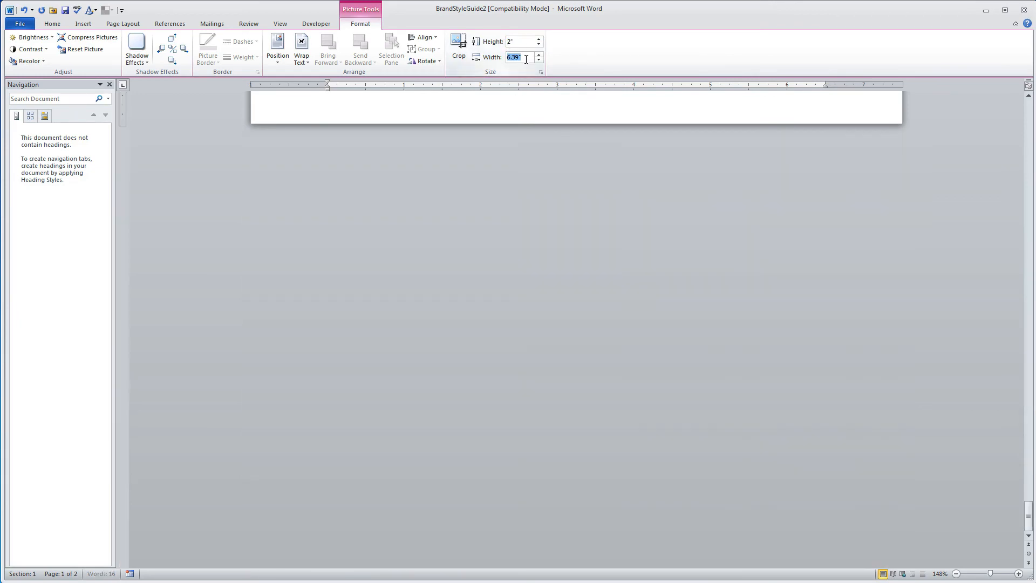
pyautogui.write('2')
pyautogui.moveTo(1029, 524); pyautogui.dragTo(1010, 321)
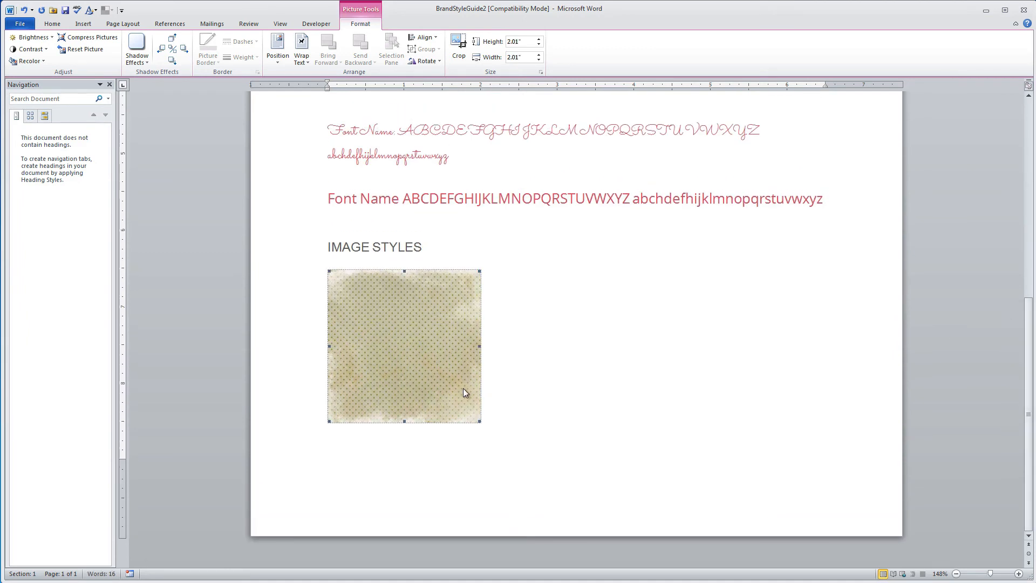
# Insert the picture Botanical-Flower-Tulip-17th-Century after the dotted pattern picture under IMAGE STYLES.
pyautogui.press('Return')
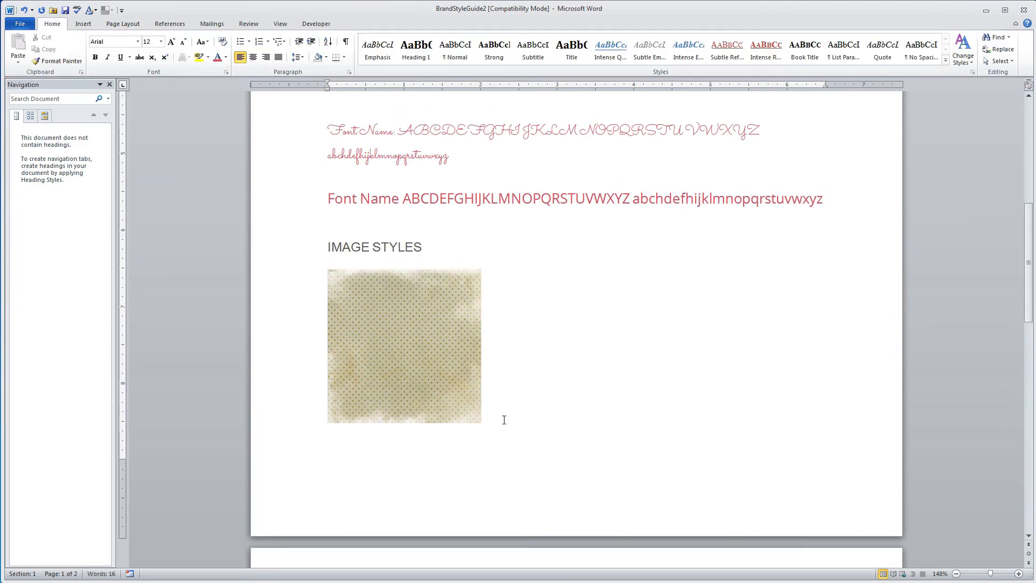
pyautogui.click(84, 26)
pyautogui.click(118, 46)
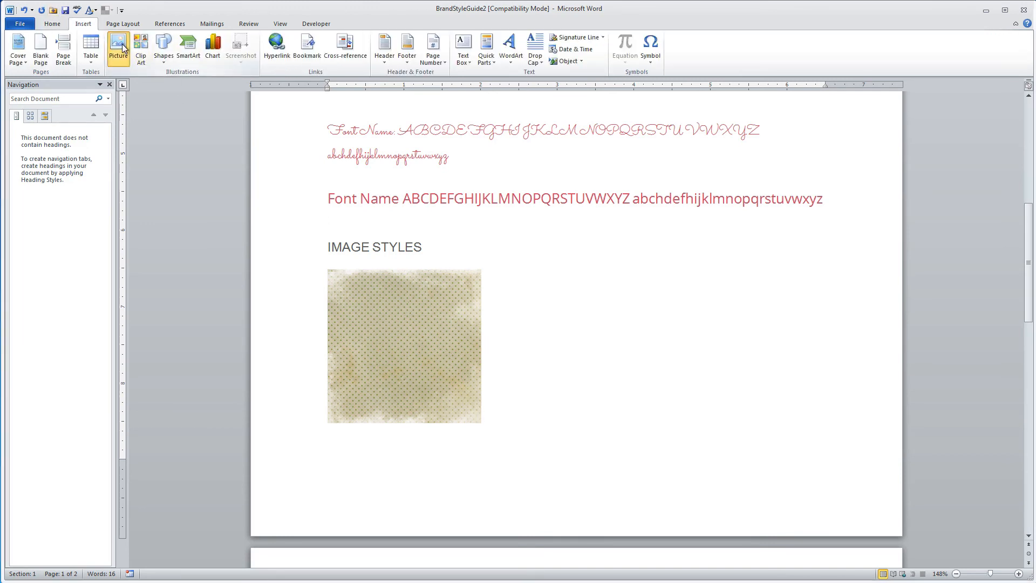
pyautogui.click(145, 100)
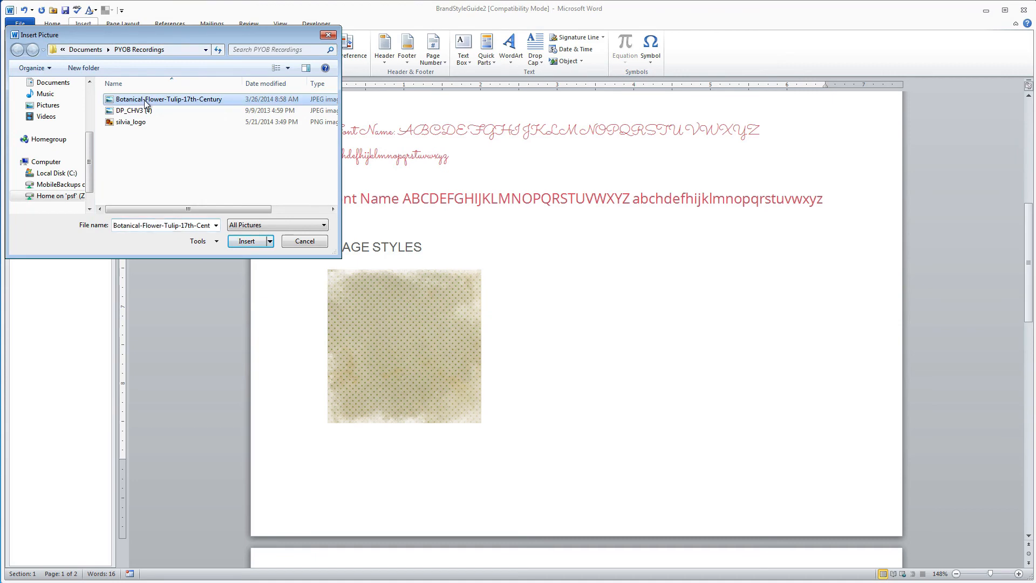
pyautogui.click(247, 241)
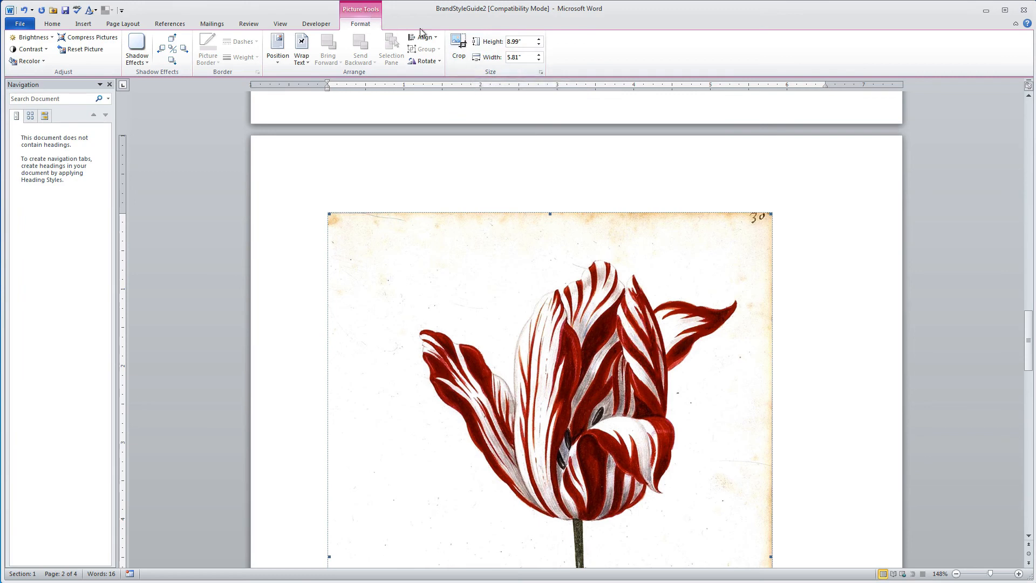
# Set the tulip picture's height to 2 inches so it sits beside the dotted pattern, and check the whole page.
pyautogui.click(520, 44)
pyautogui.write('2')
pyautogui.click(523, 57)
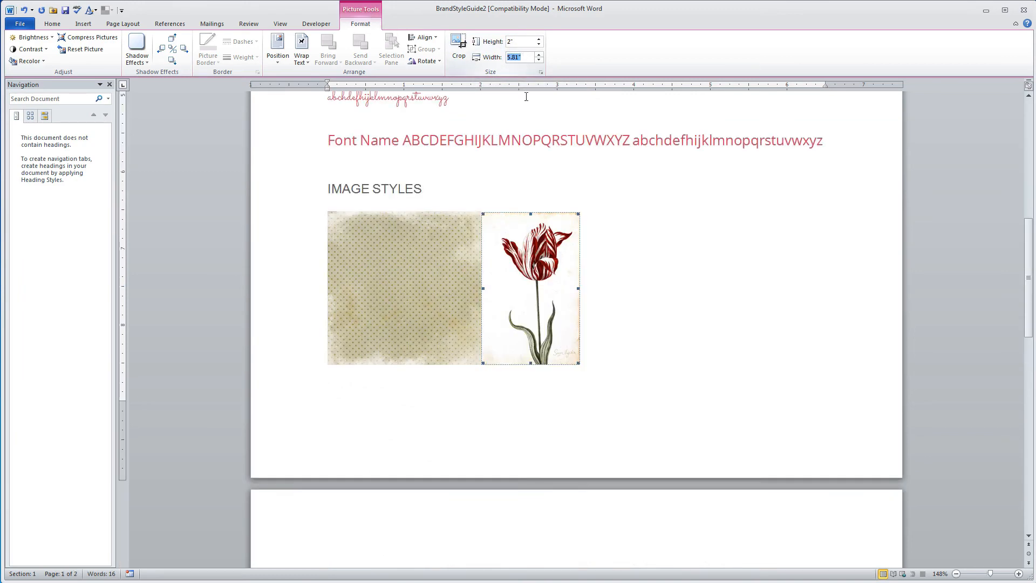
pyautogui.click(615, 323)
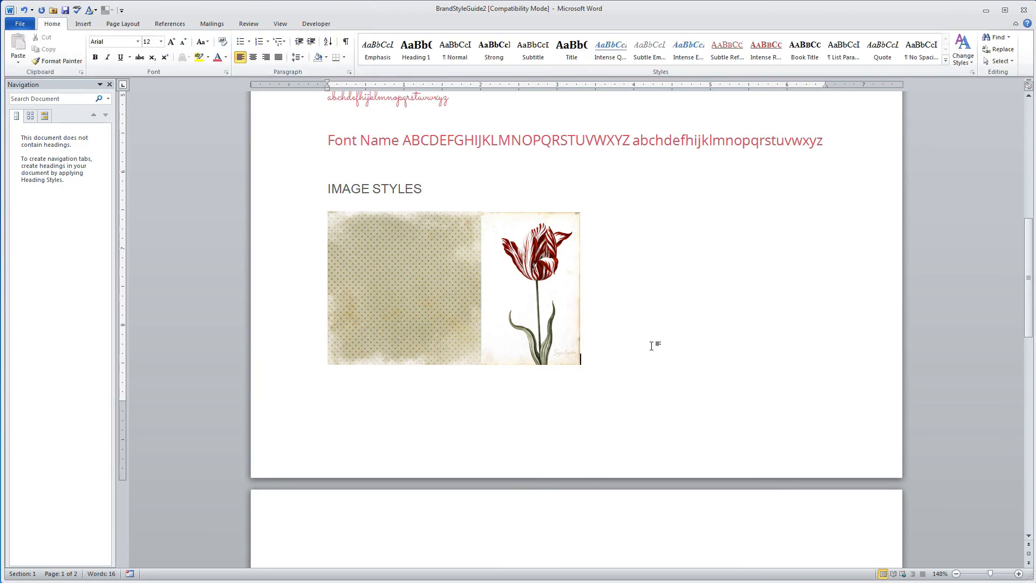
pyautogui.scroll(2, 651, 346)
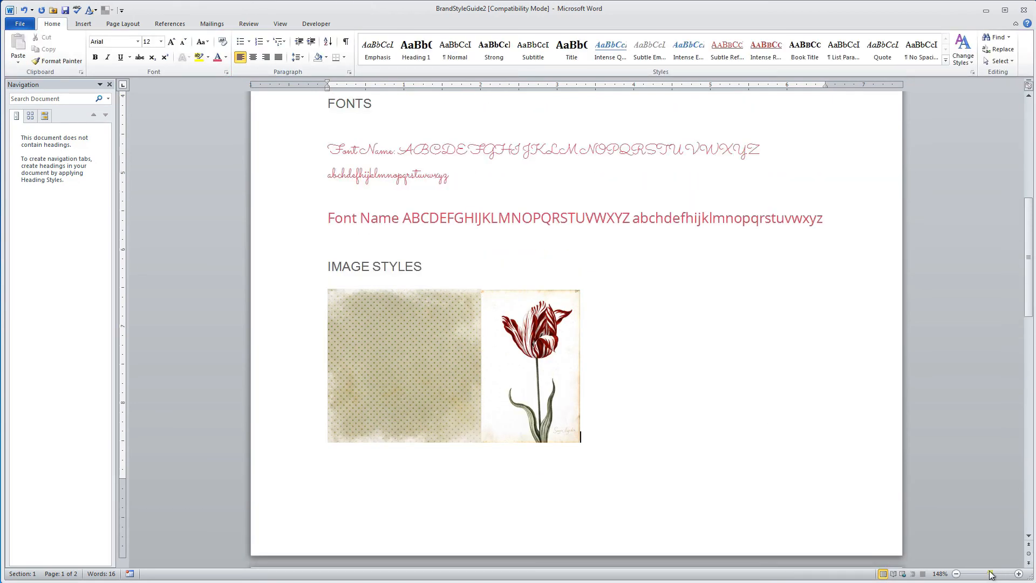
pyautogui.click(652, 424)
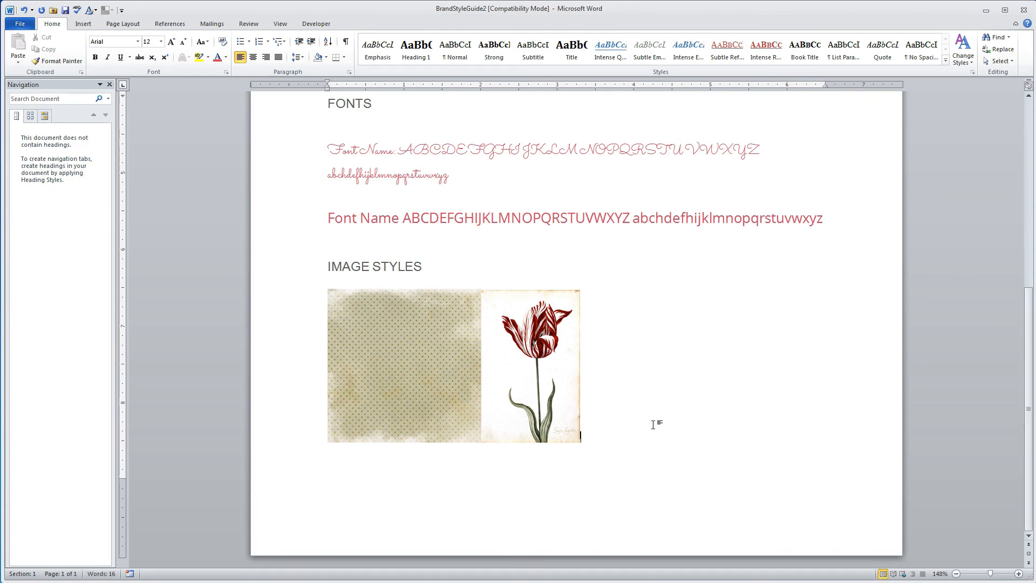
pyautogui.moveTo(990, 574); pyautogui.dragTo(981, 574)
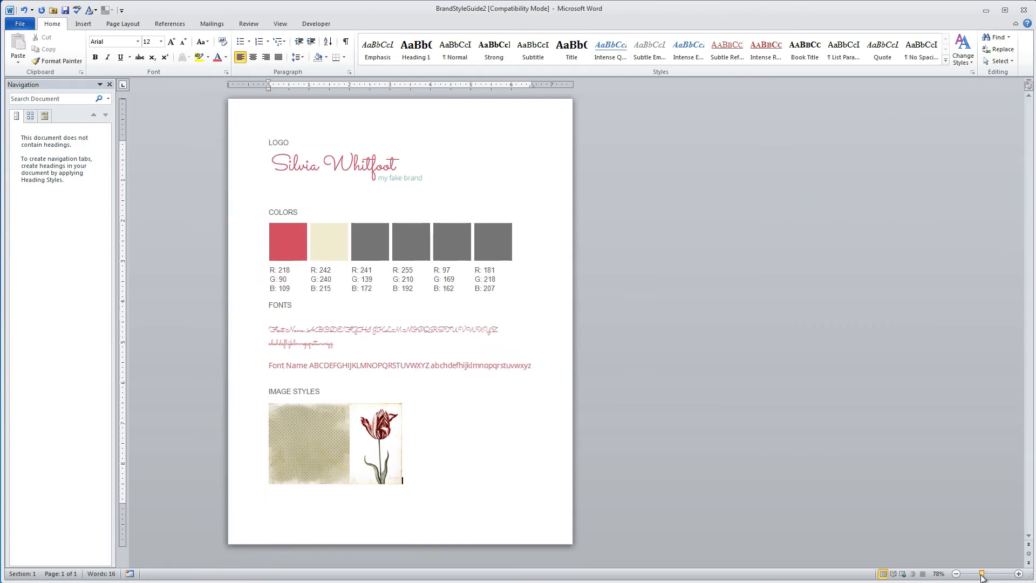